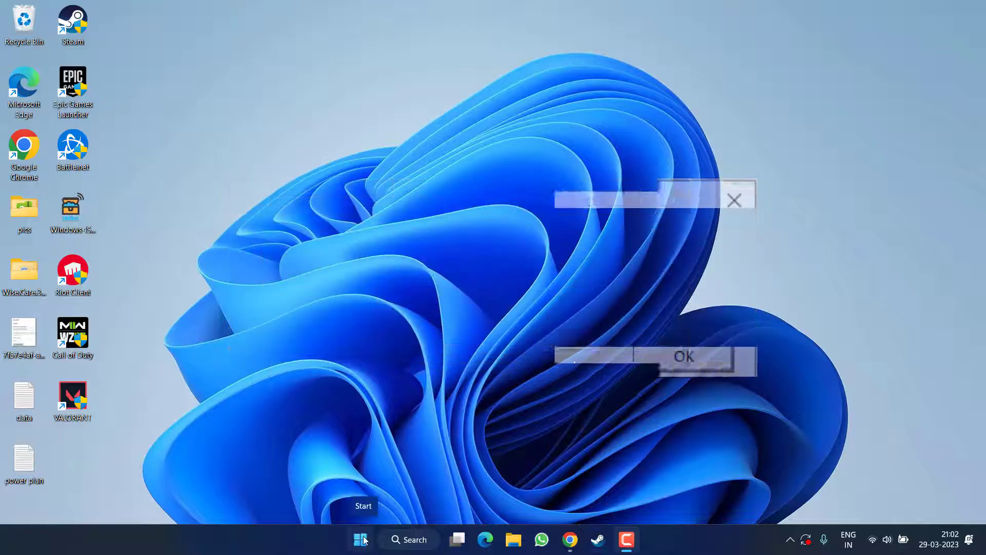
Open Device Manager from Win+X, expand Display adapters and select the Radeon RX 5500M
right_click(360, 539)
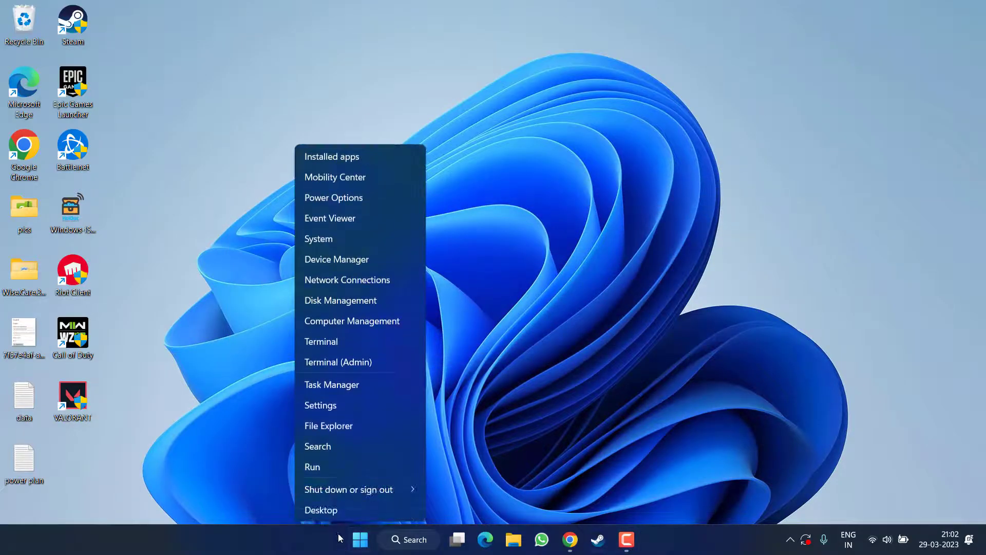
click(336, 260)
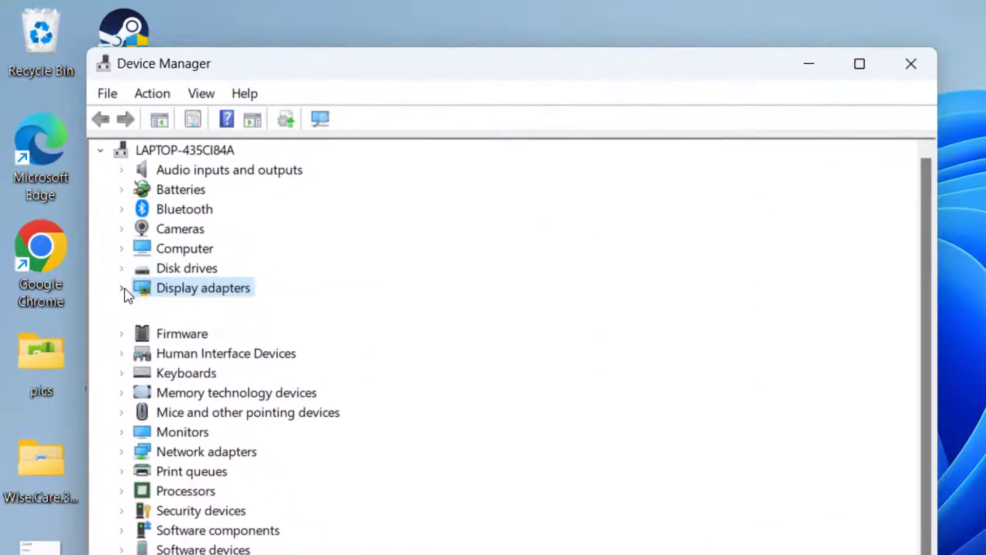
double_click(125, 288)
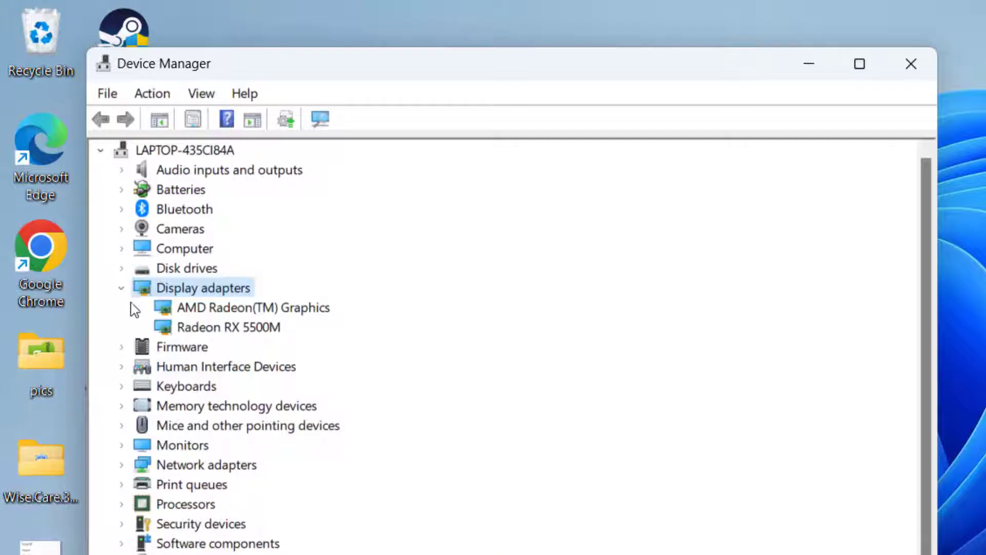
click(235, 334)
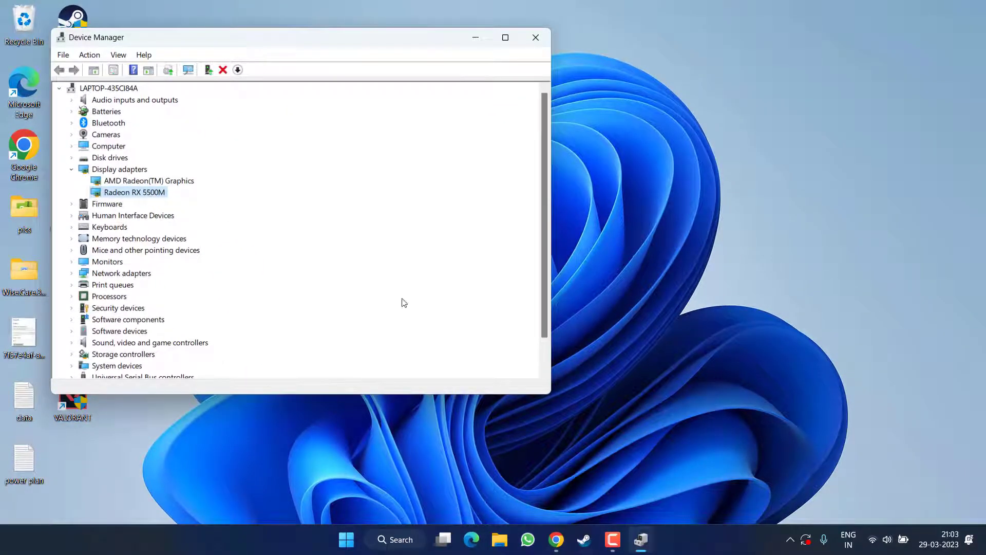
Cycle through the GeForce, AMD and Intel driver tabs, settling on GeForce Drivers
click(556, 539)
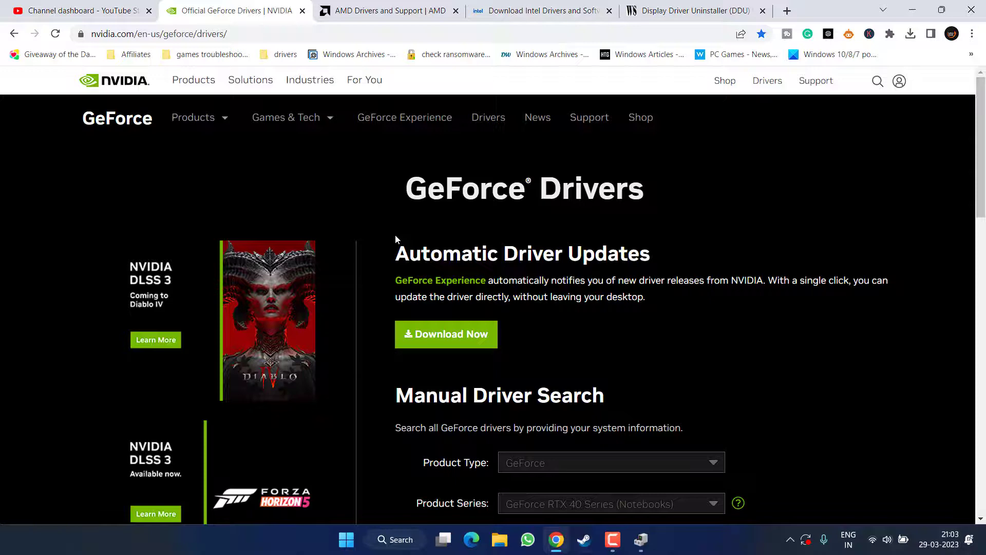
click(390, 10)
click(536, 8)
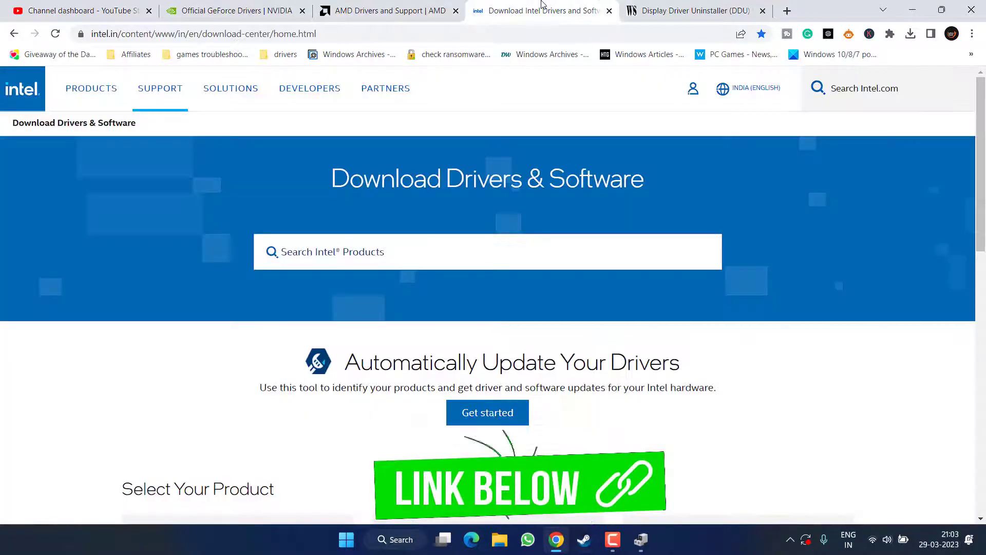
click(390, 10)
click(288, 10)
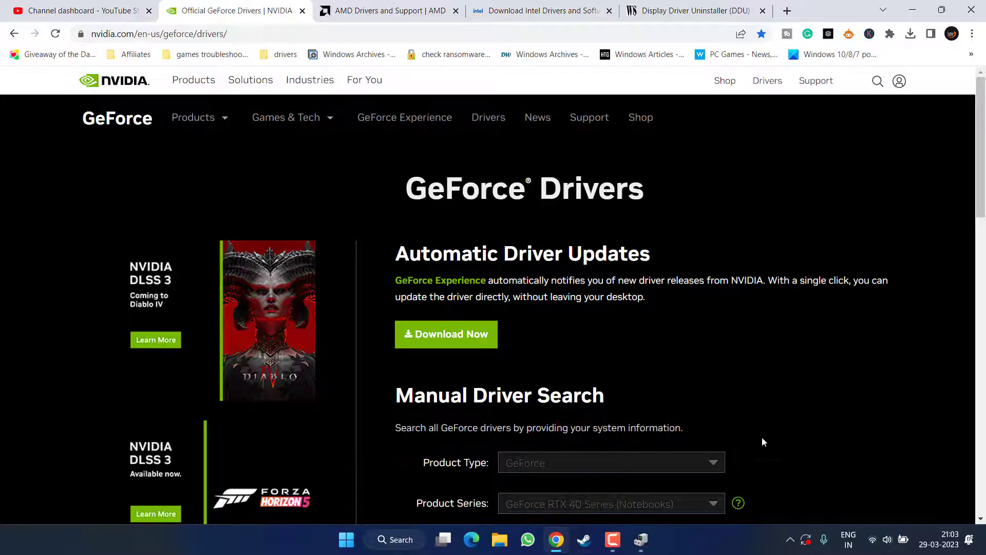
scroll(656, 276, down, 3)
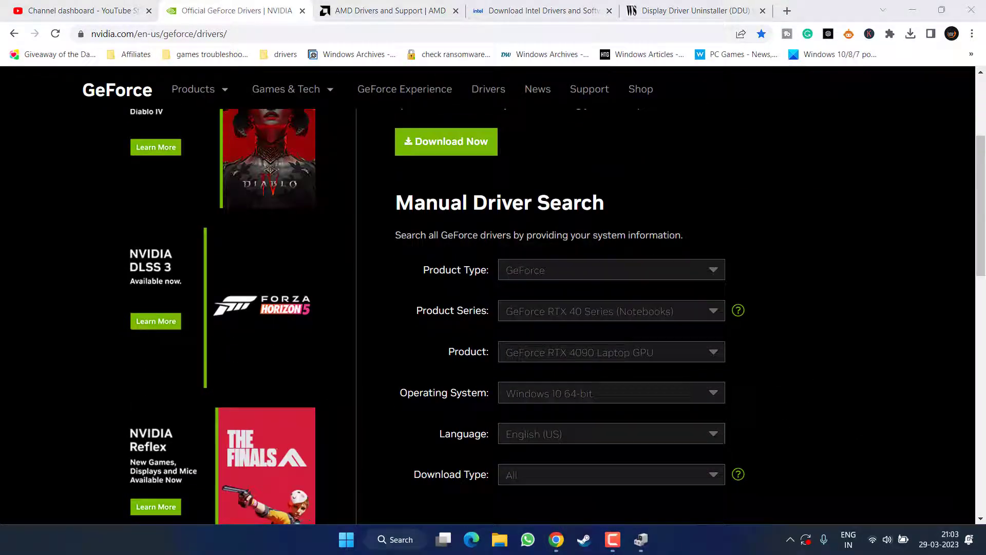
scroll(568, 205, down, 1)
Run a manual driver search for GeForce RTX 40 Series (Notebooks)
click(582, 209)
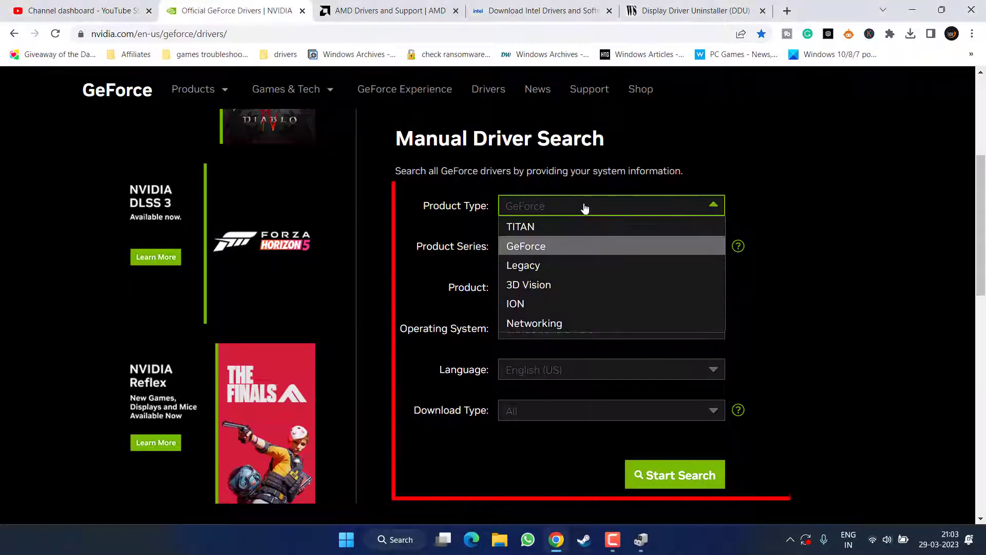
click(565, 238)
click(544, 267)
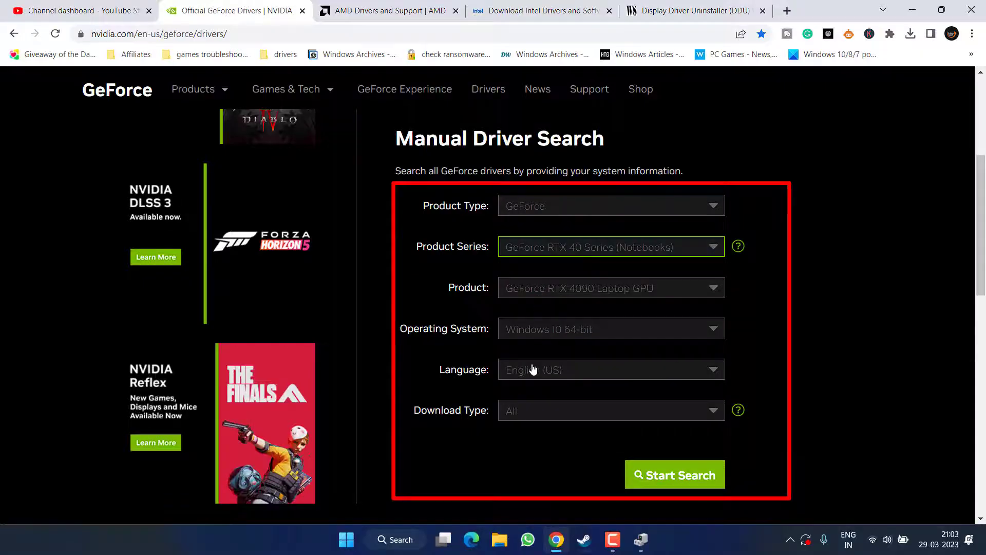
click(686, 475)
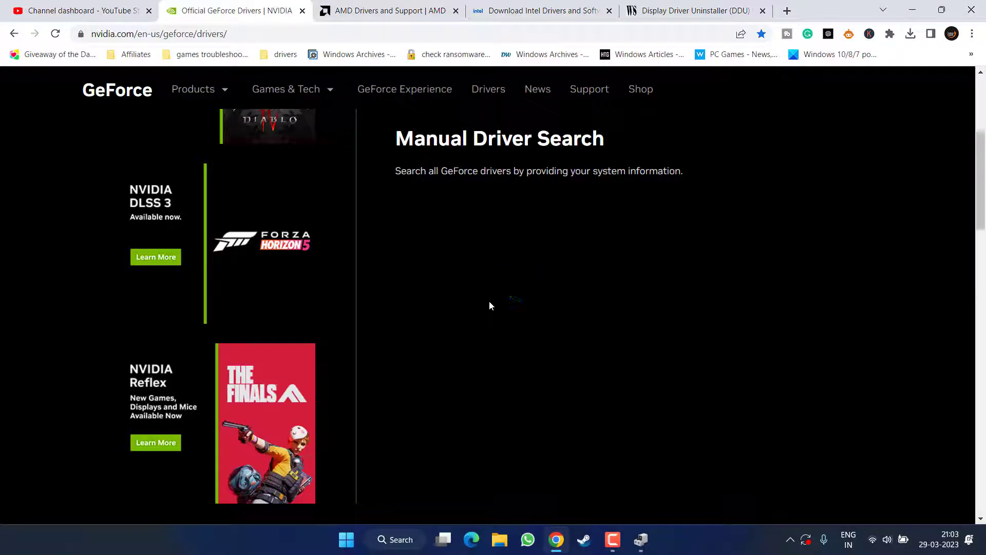
Request the Game Ready Driver 531.41 download, cancelling the save prompt
scroll(489, 305, down, 2)
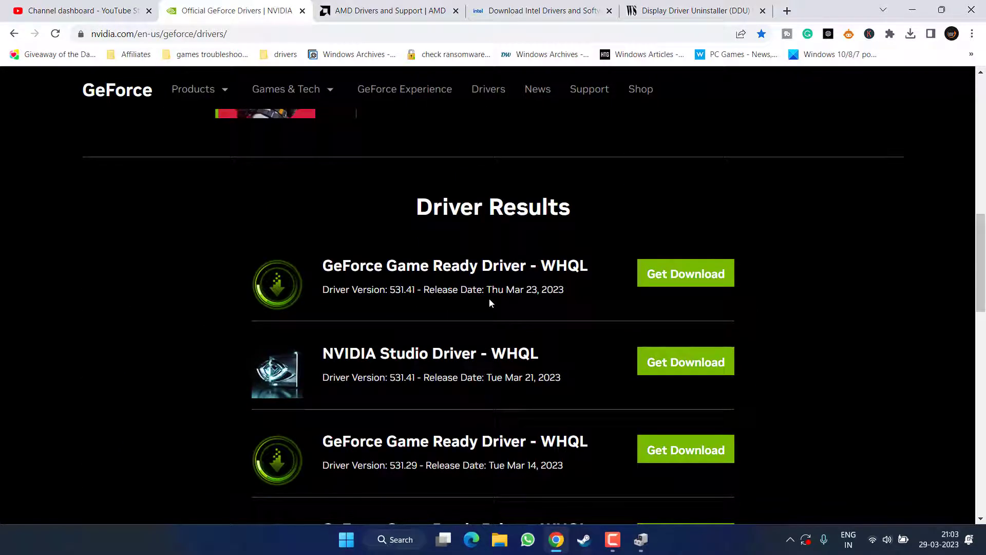
click(697, 274)
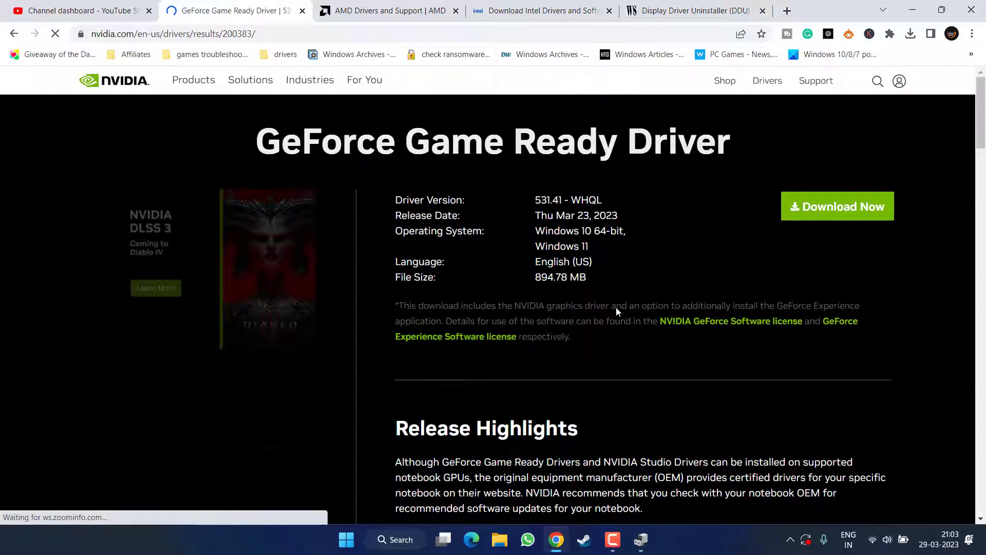
scroll(849, 165, down, 1)
click(801, 147)
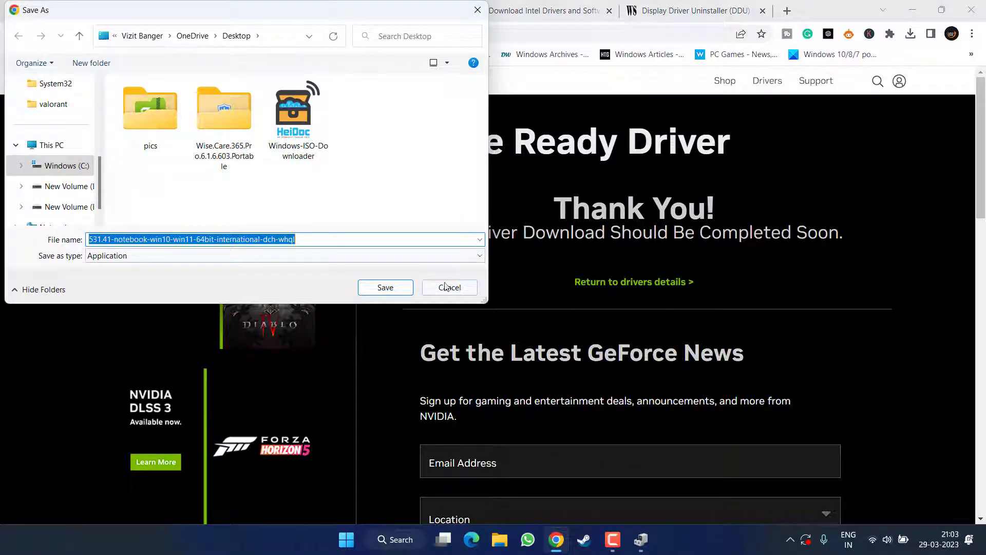
click(449, 287)
On the AMD support page, find drivers for Graphics > RX 6000M Series > RX 6700M
click(389, 6)
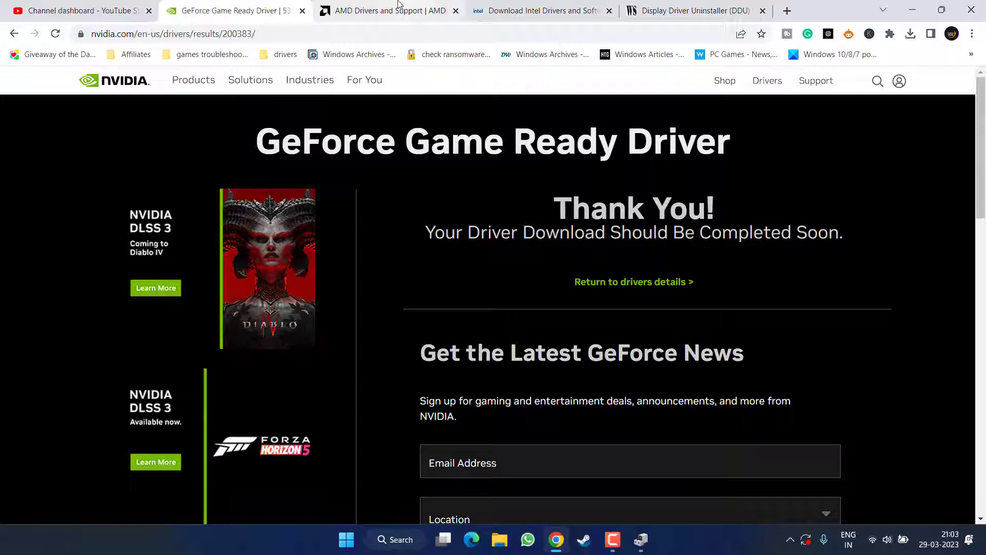
scroll(202, 285, down, 5)
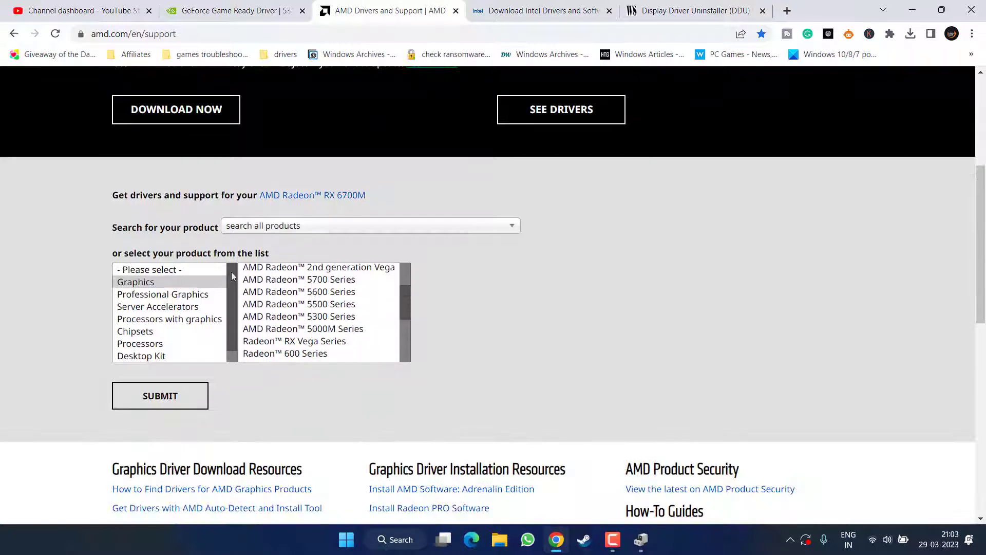
click(140, 282)
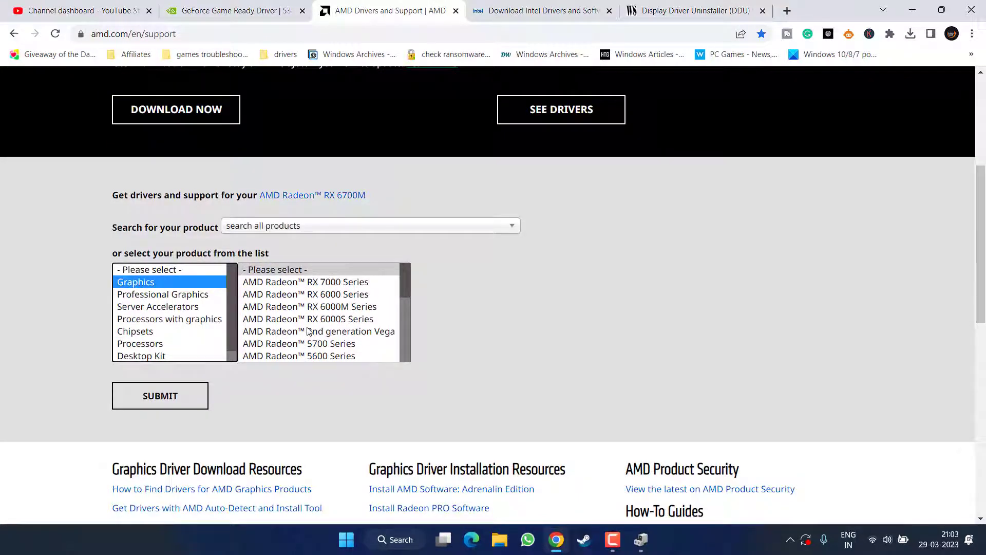
click(310, 306)
click(457, 283)
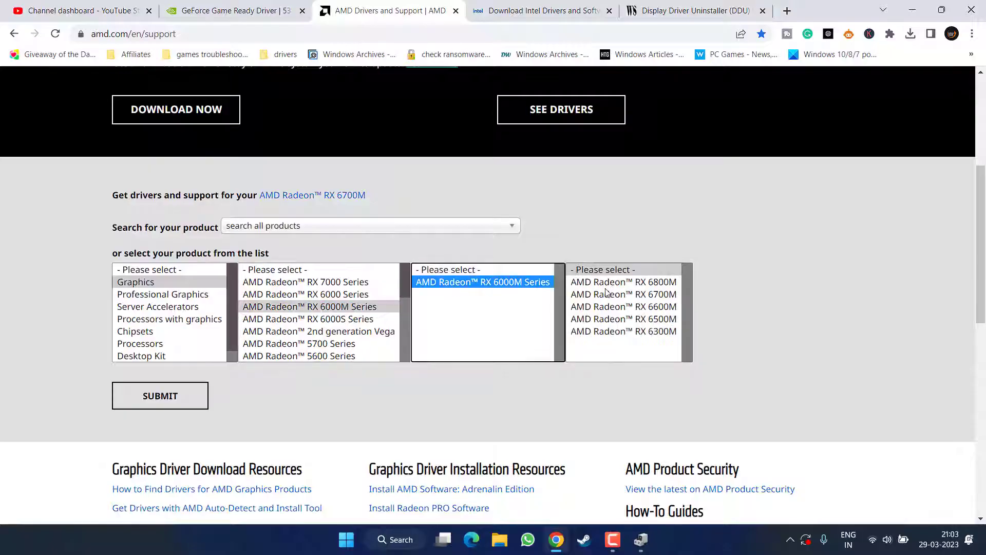
click(582, 293)
click(193, 391)
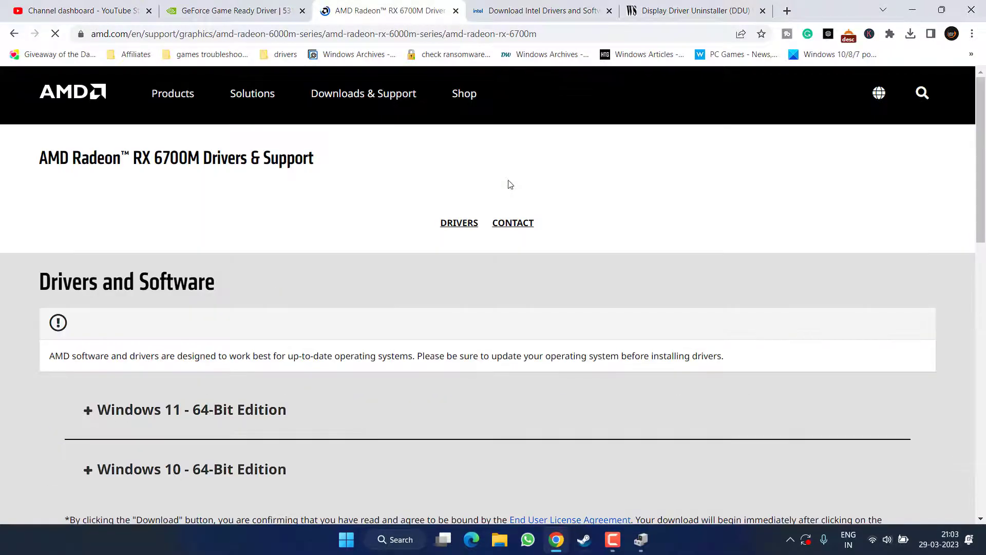
Save the Windows 11 64-bit Adrenalin 23.3.2 installer and dismiss the signup popup
scroll(407, 211, down, 3)
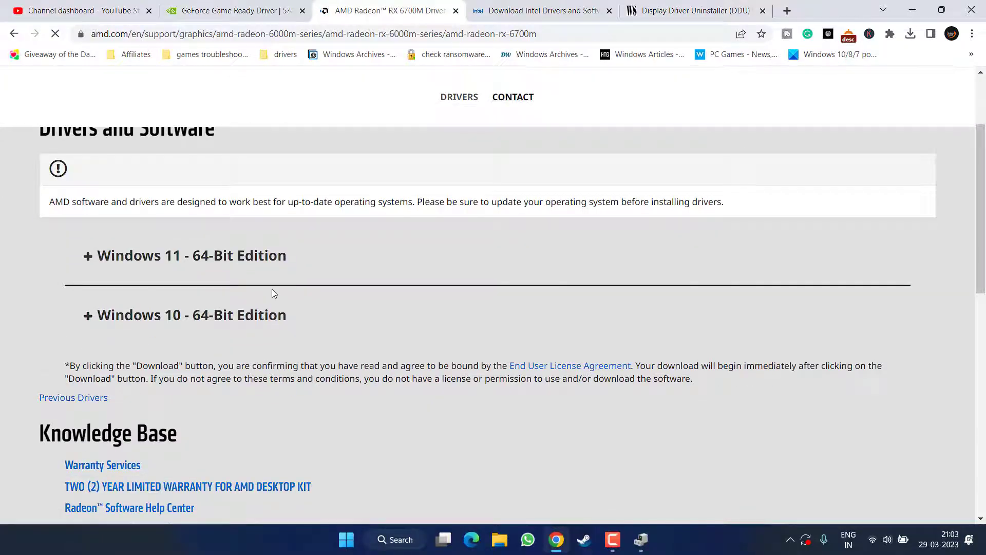
click(87, 255)
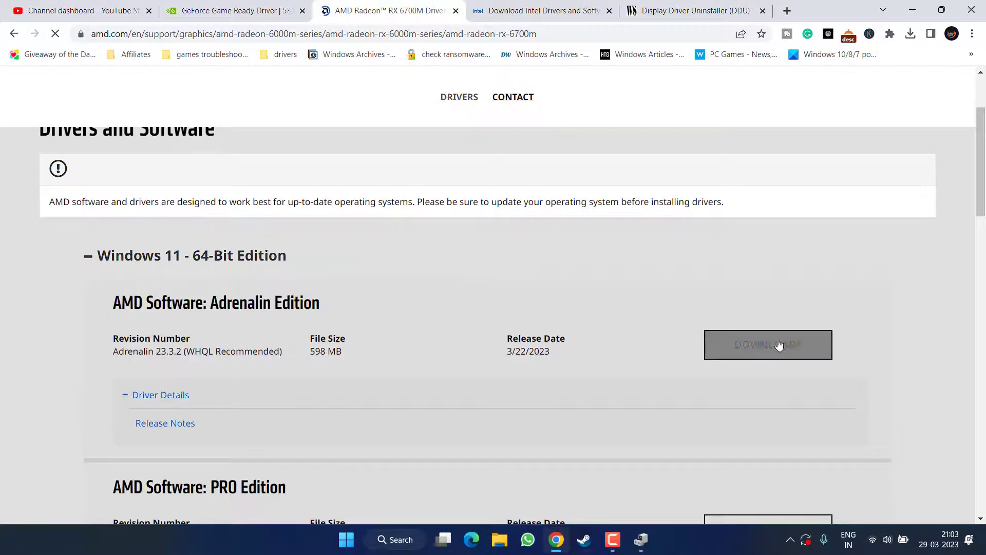
click(761, 335)
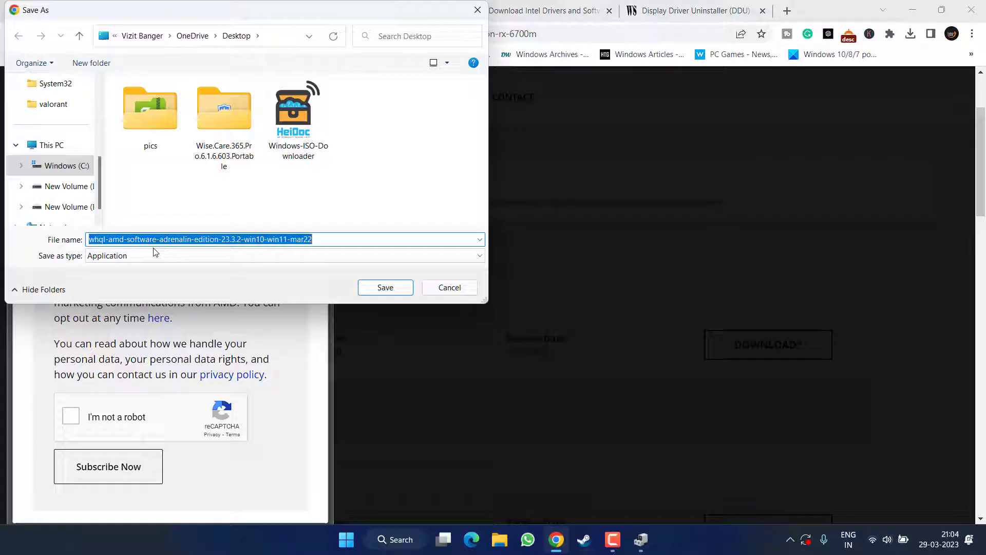
click(403, 288)
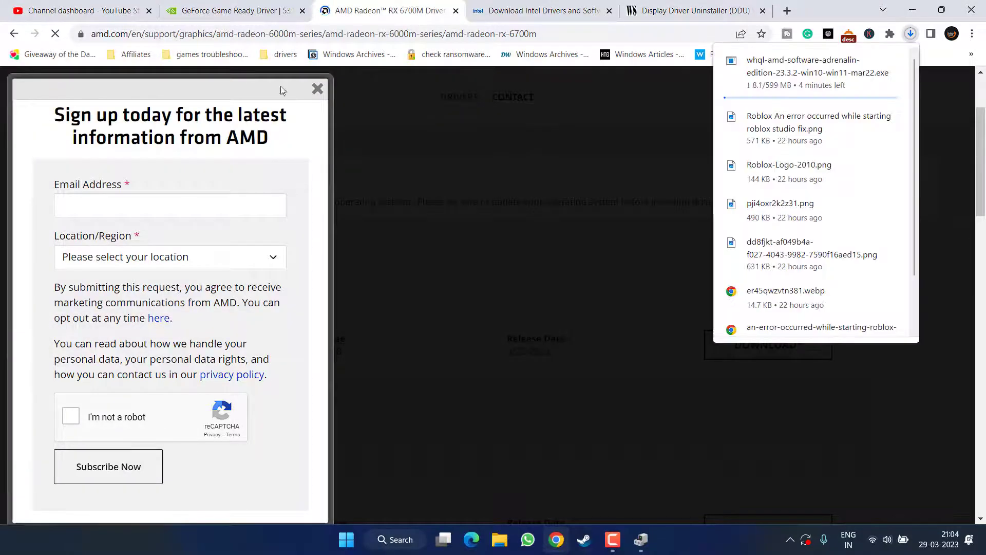
click(317, 90)
click(544, 10)
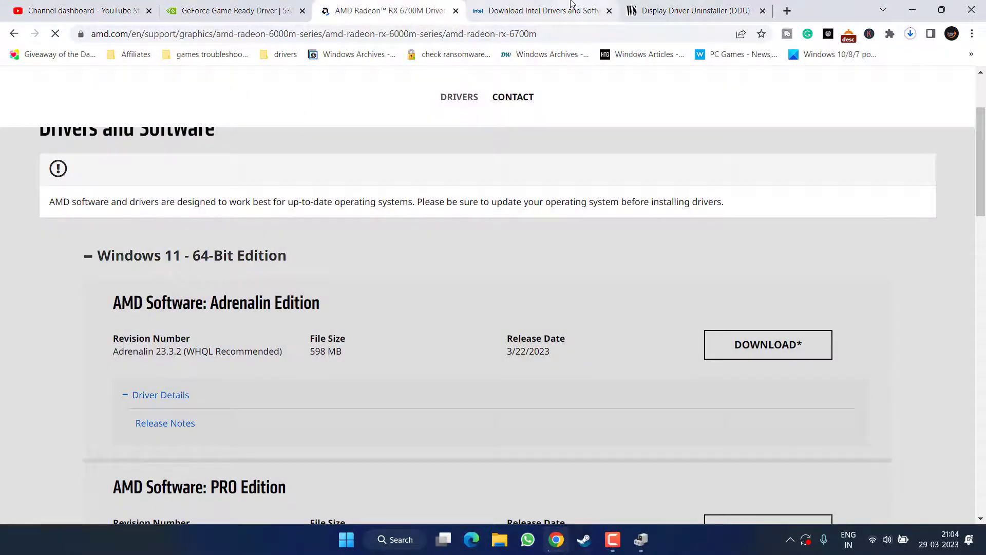
Filter Intel graphics drivers to HD Graphics Family and close the 6th–10th Gen driver's save prompt
scroll(404, 233, down, 3)
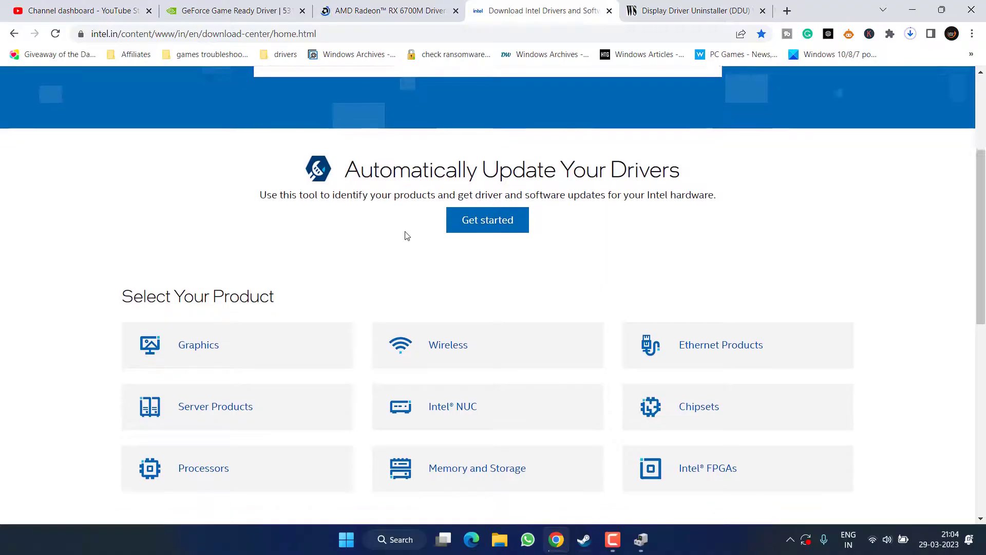
click(216, 347)
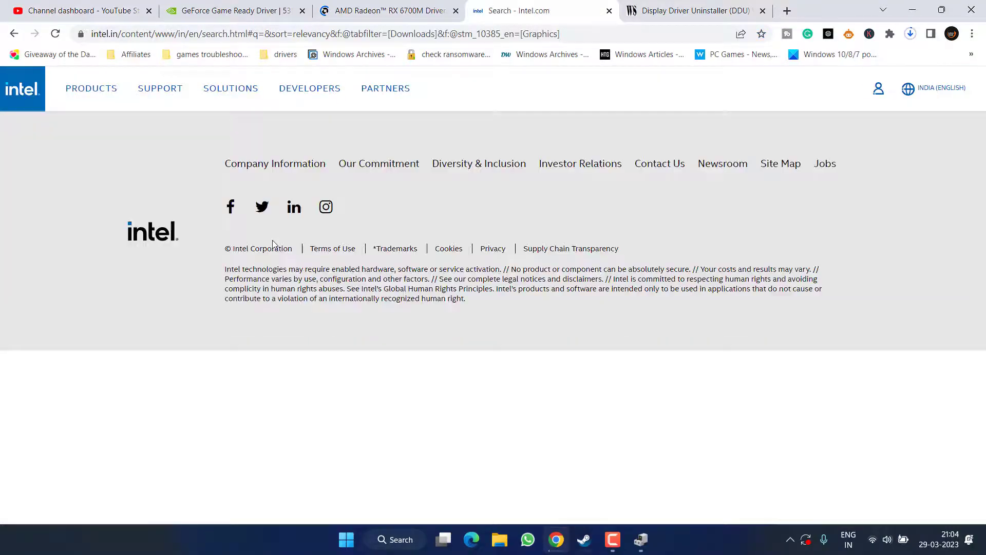
scroll(274, 244, down, 5)
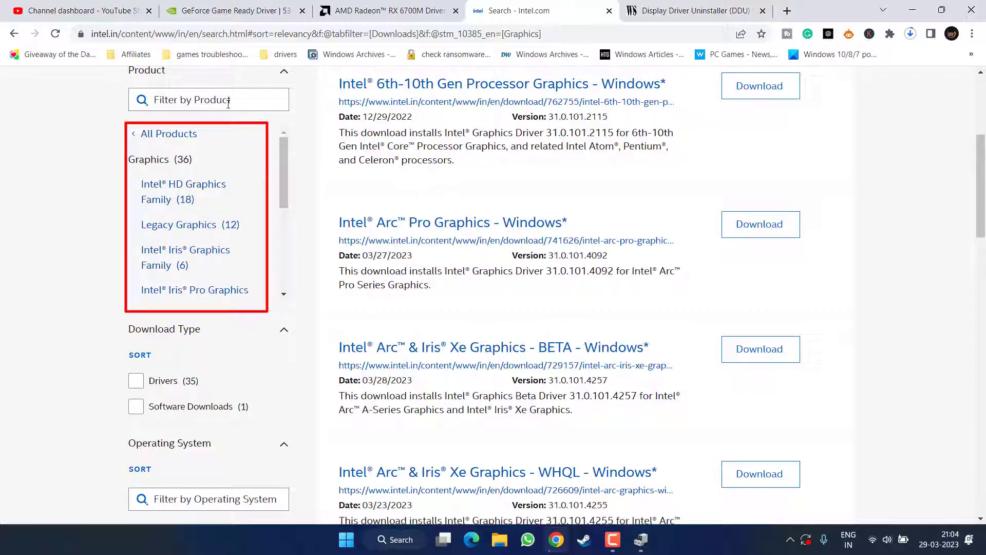
click(163, 197)
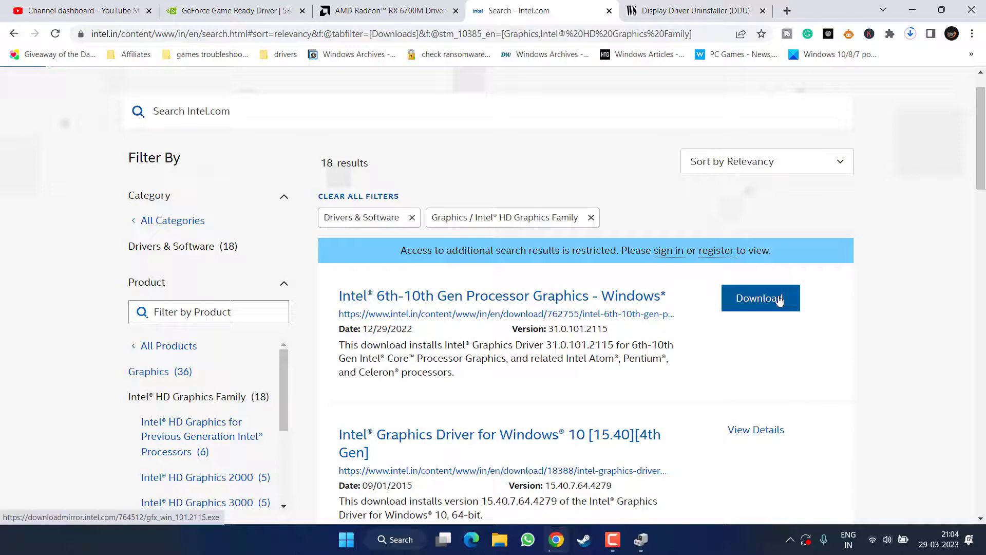
click(740, 292)
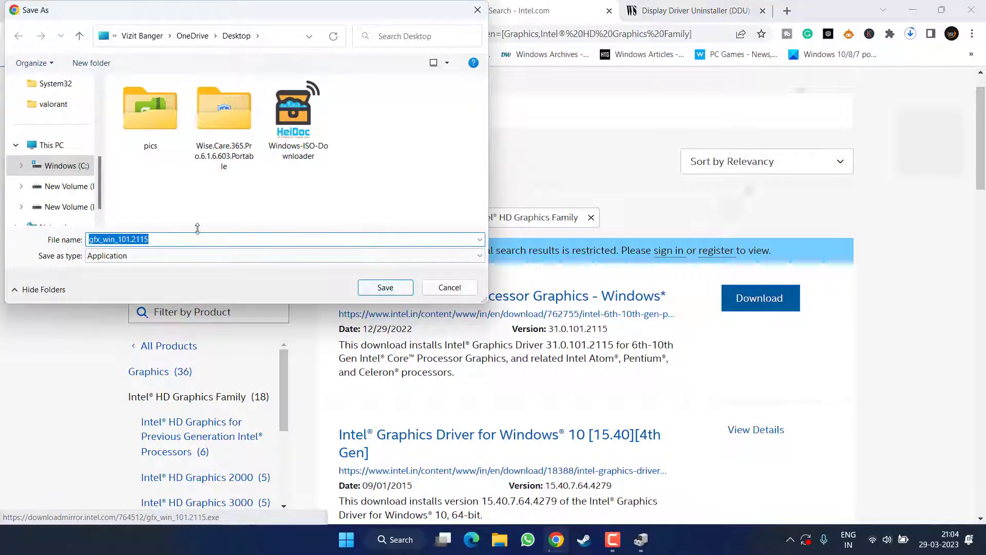
click(446, 290)
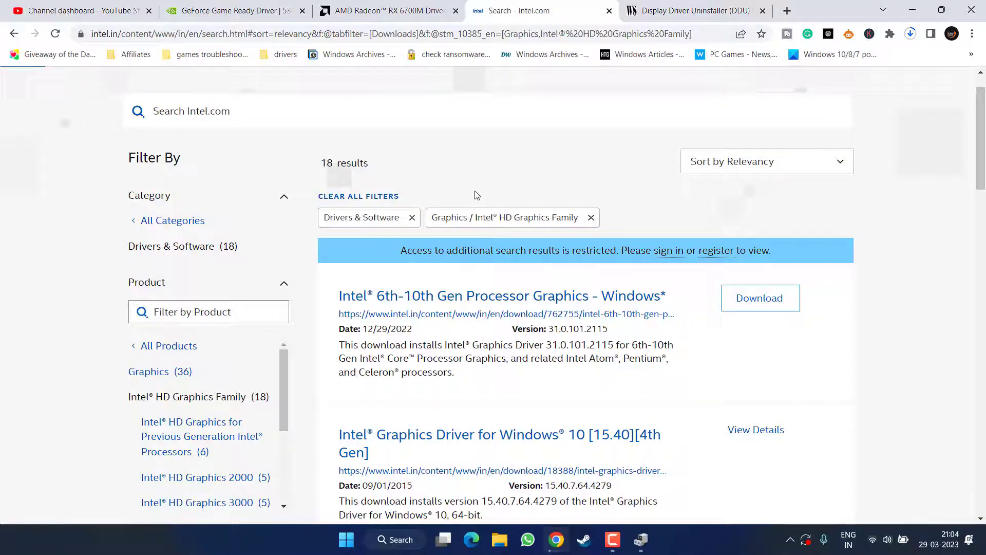
Save the portable DDU v18.0.6.1 package to the Desktop and minimise Chrome
click(688, 11)
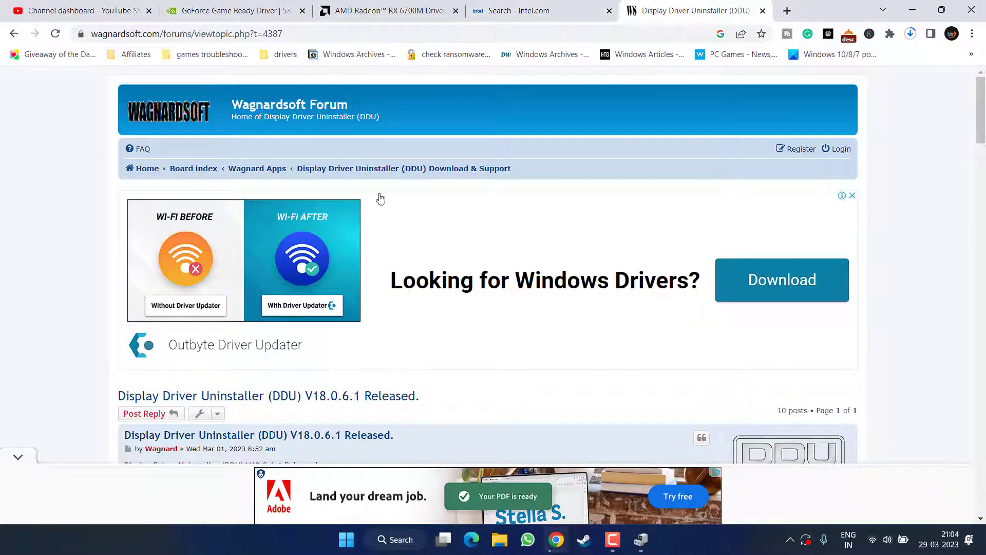
scroll(452, 303, down, 5)
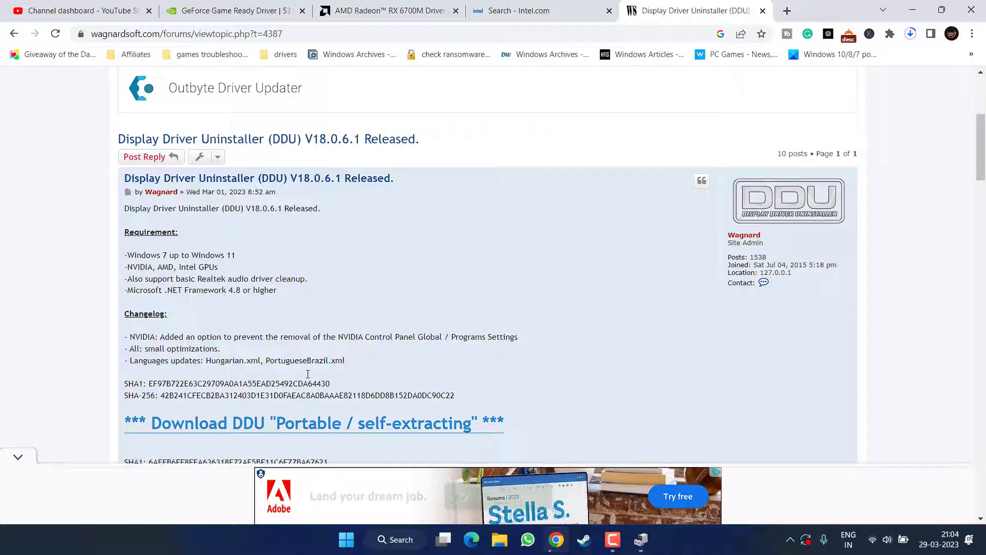
click(367, 422)
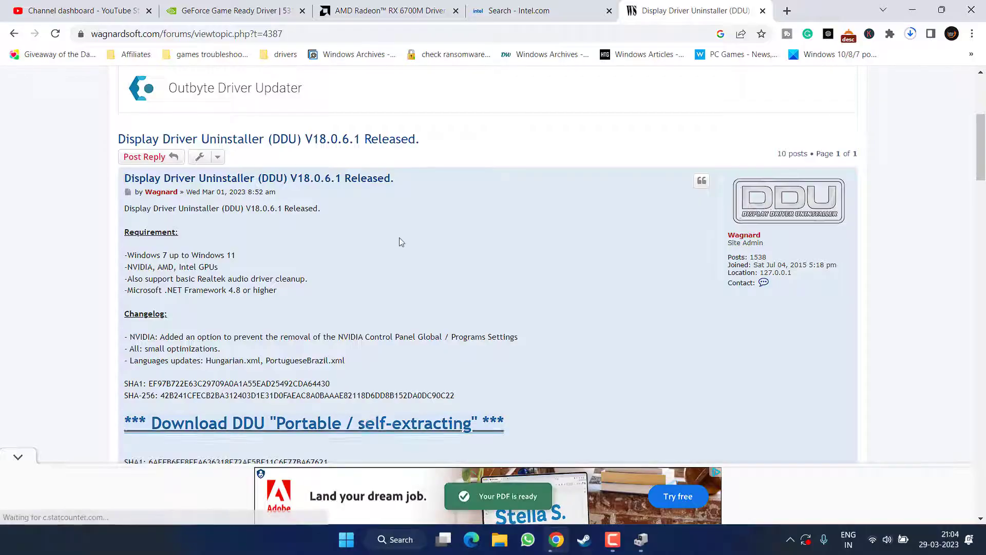
scroll(46, 145, up, 5)
scroll(47, 146, up, 5)
click(54, 125)
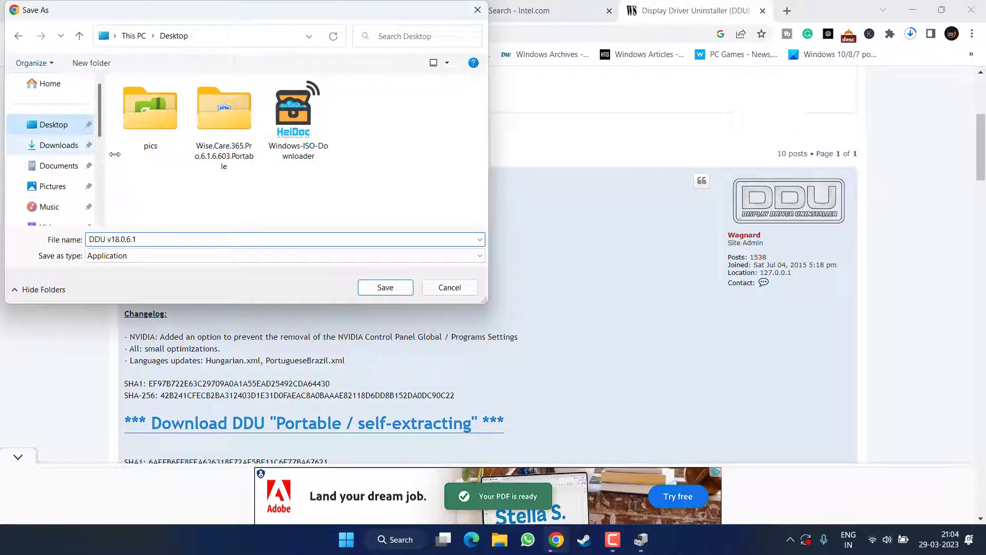
click(362, 289)
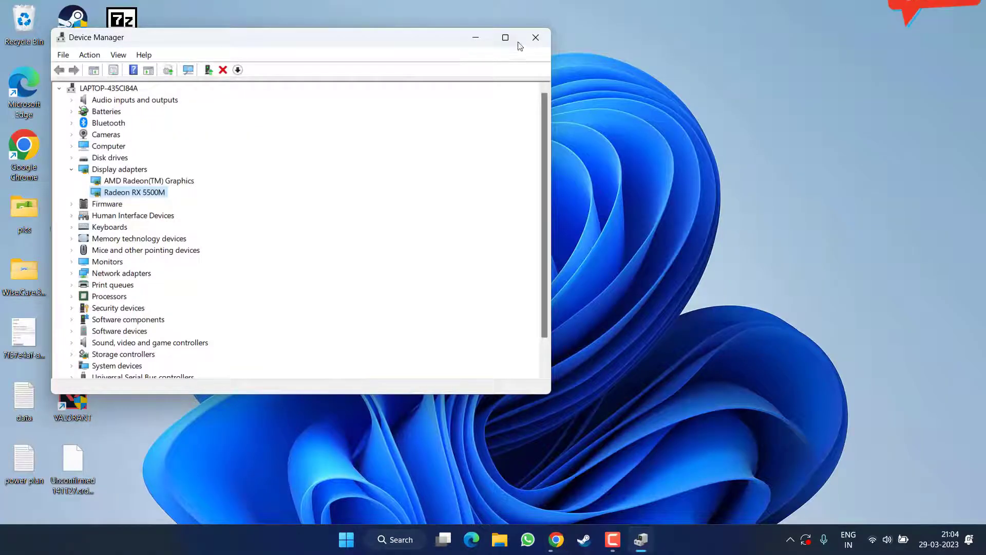
click(534, 37)
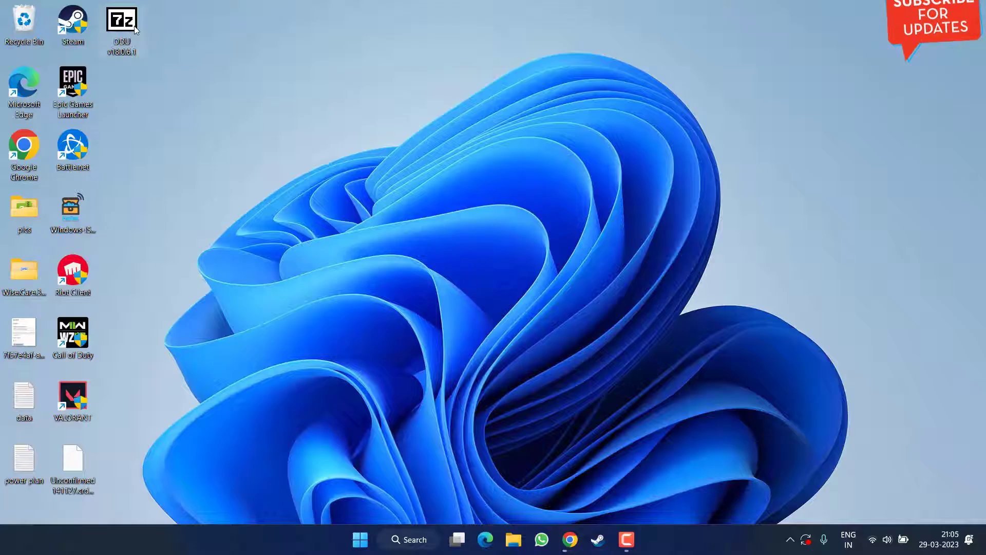
Extract the DDU archive and open the DDU v18.0.6.1 folder to the Display Driver Uninstaller app
double_click(132, 49)
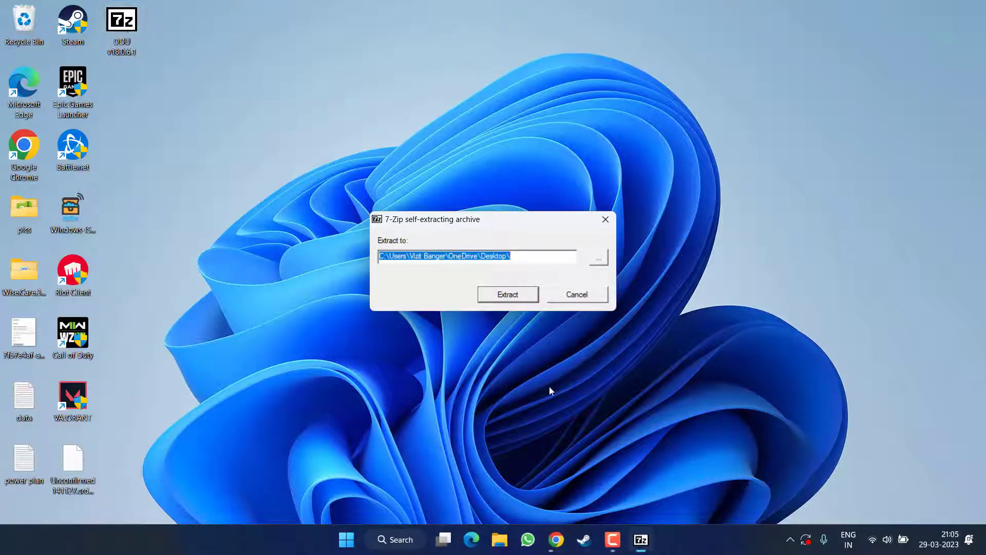
click(511, 298)
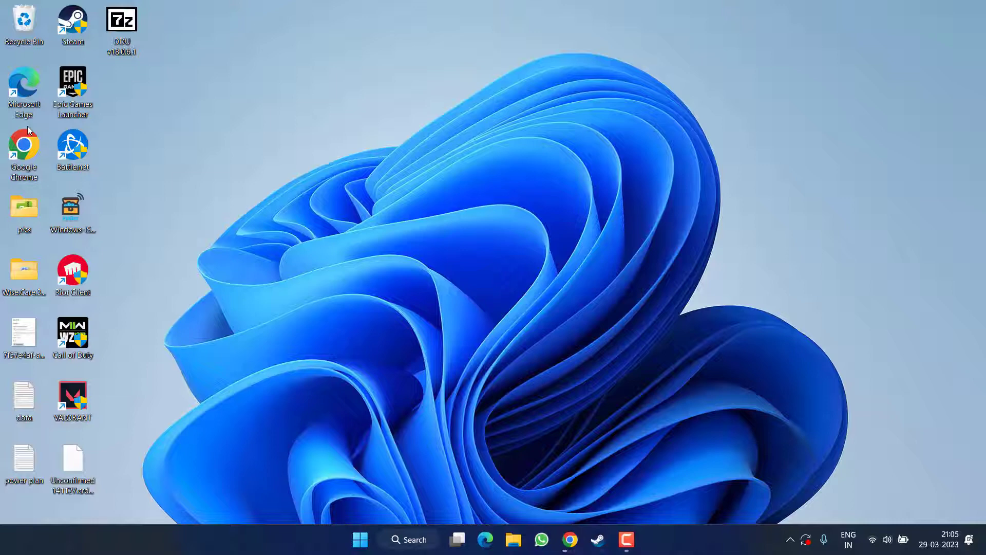
double_click(123, 90)
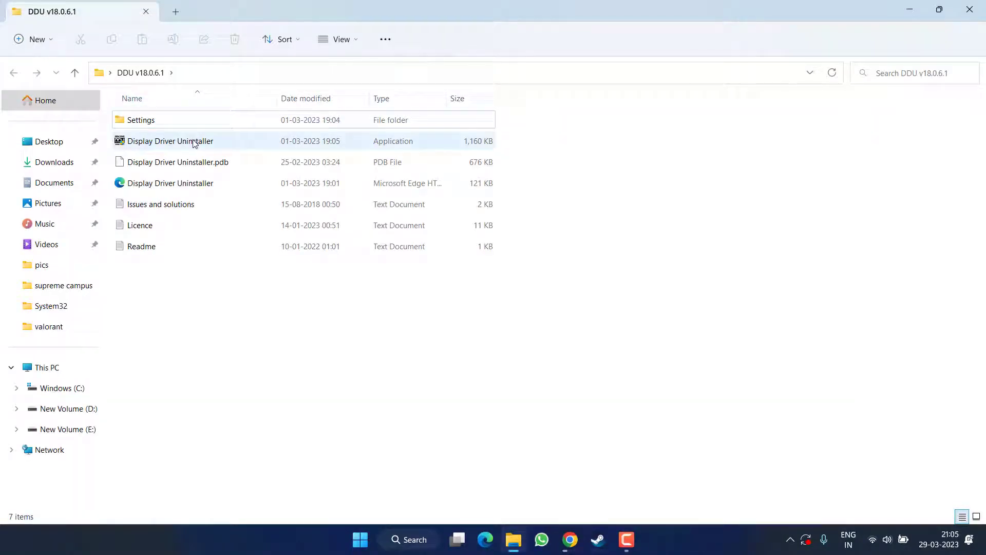
click(183, 142)
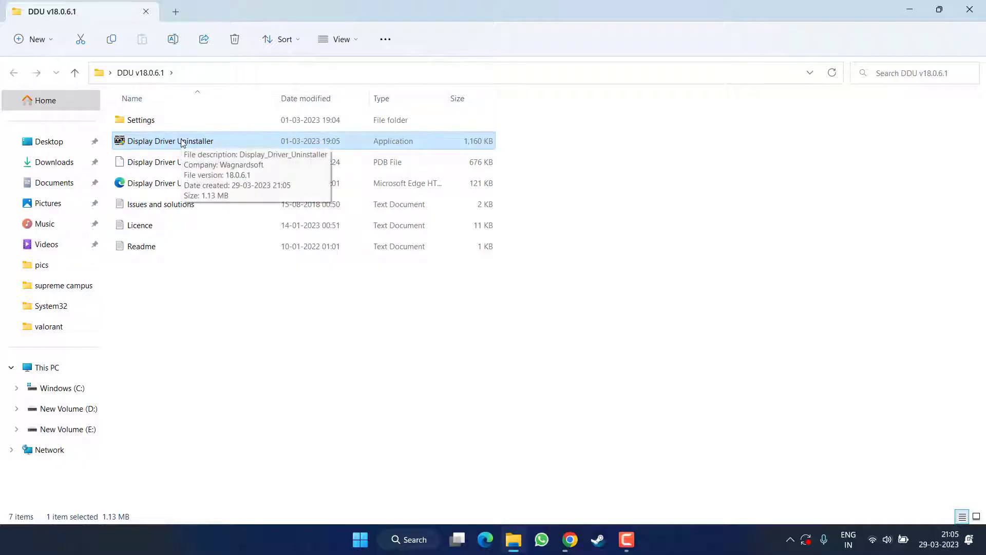
right_click(182, 142)
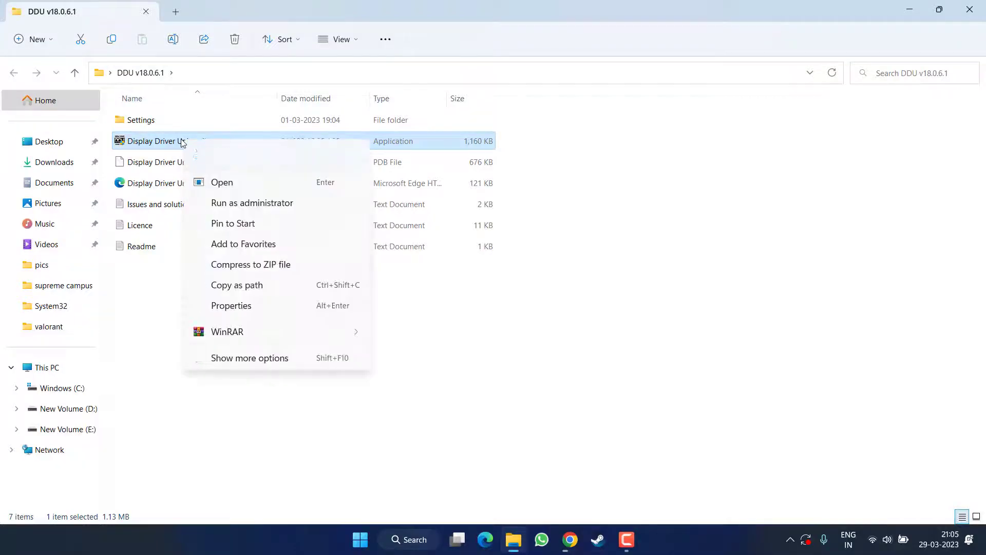
Launch DDU as administrator, dismissing the first-launch, options and Safe Mode notices
click(270, 204)
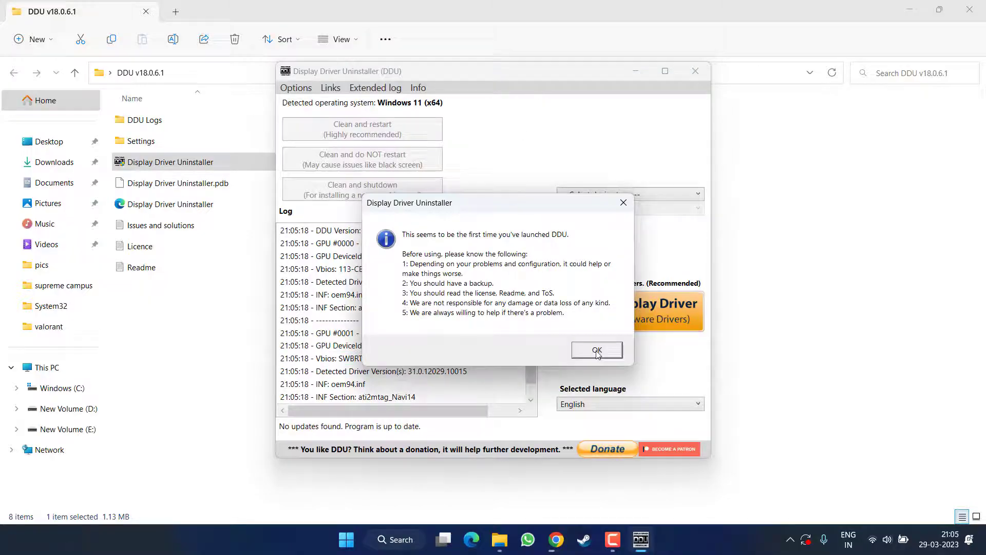
click(597, 350)
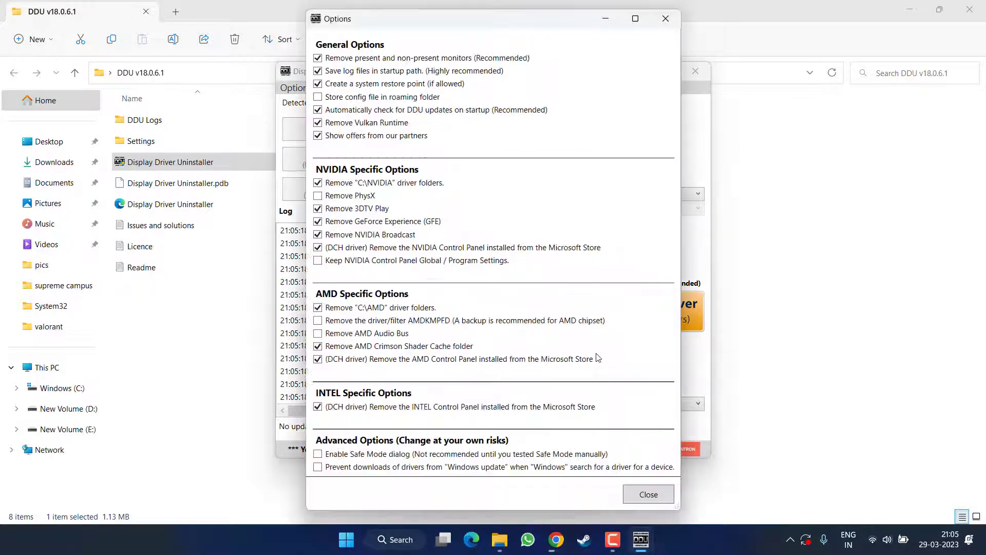
click(669, 495)
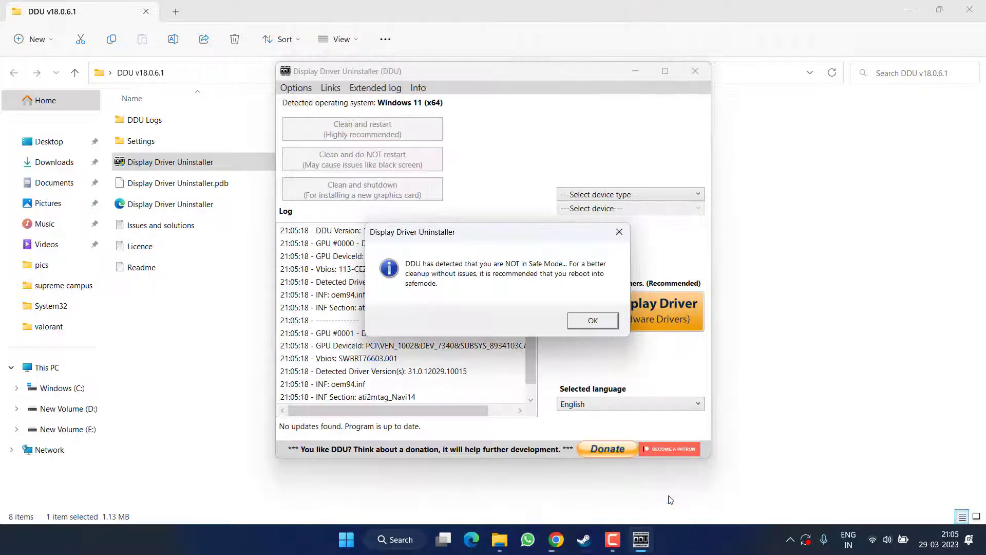
click(595, 321)
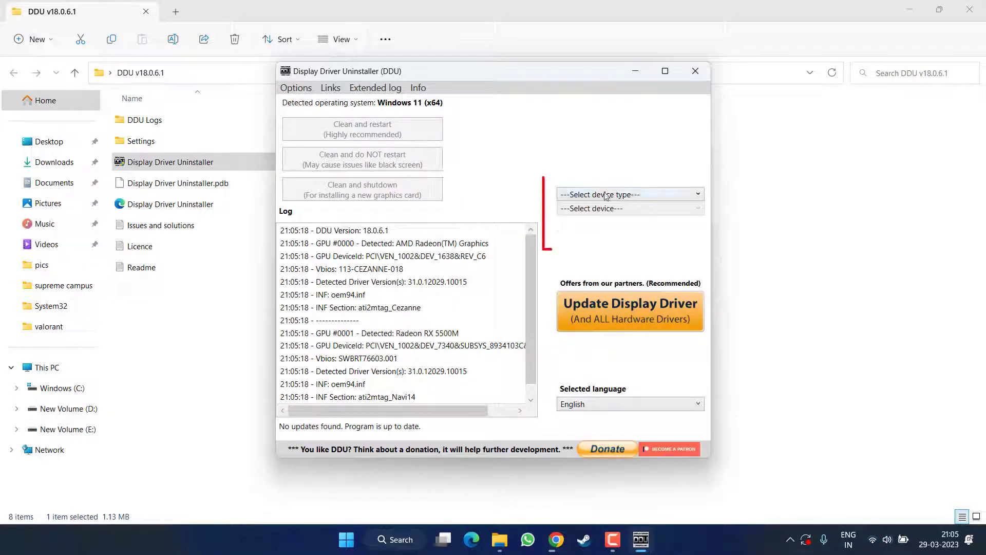
Set DDU's device type to GPU and vendor to AMD, then close DDU
click(643, 200)
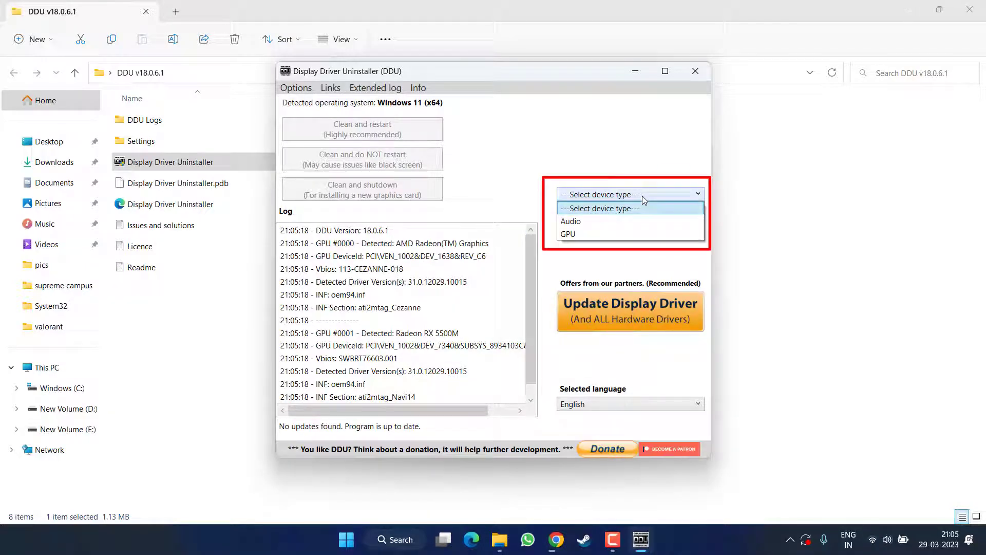
click(583, 233)
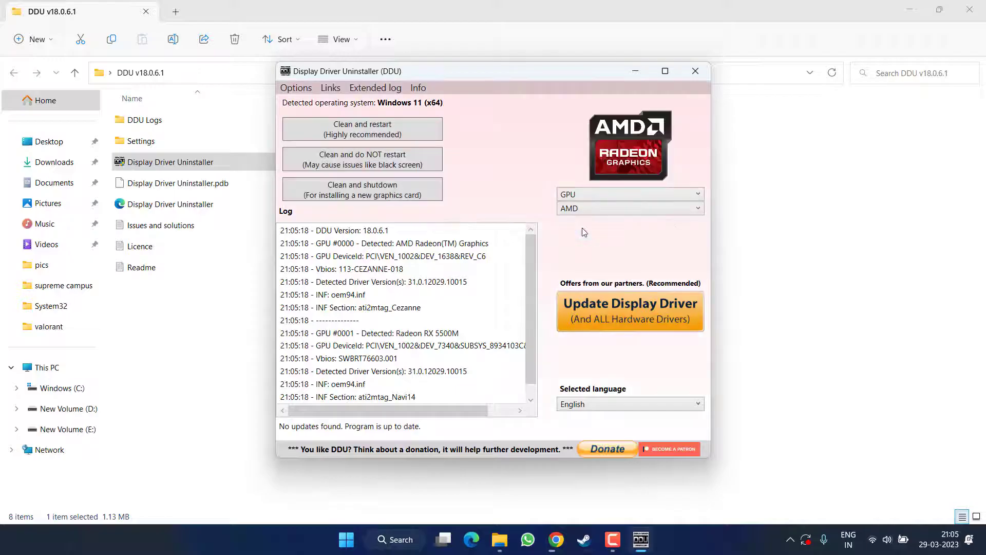
click(617, 213)
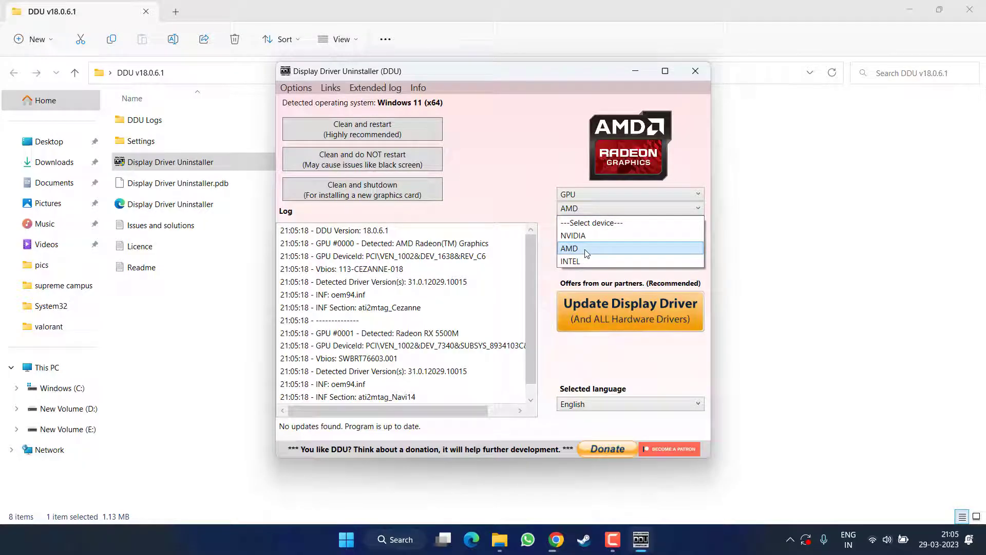
click(587, 254)
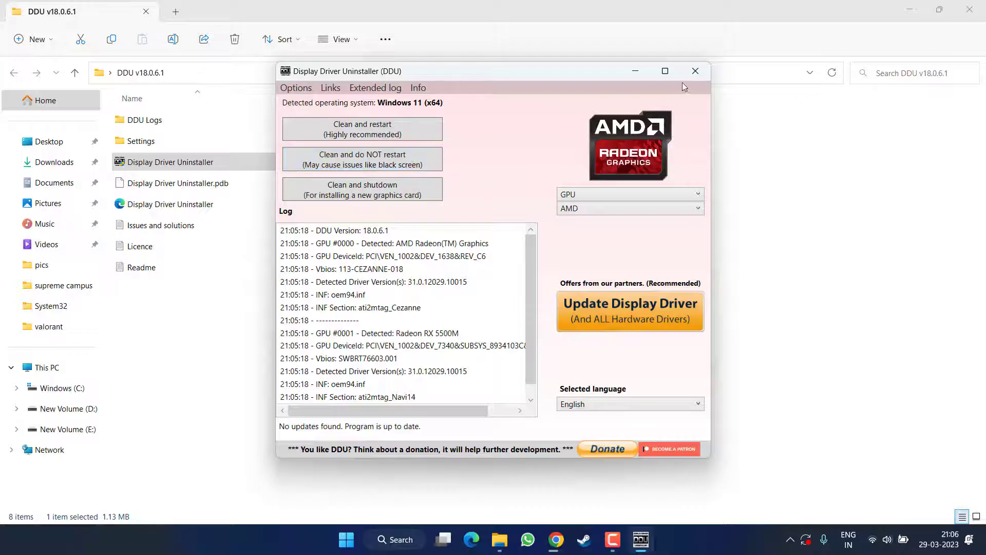
click(695, 71)
key(super+d)
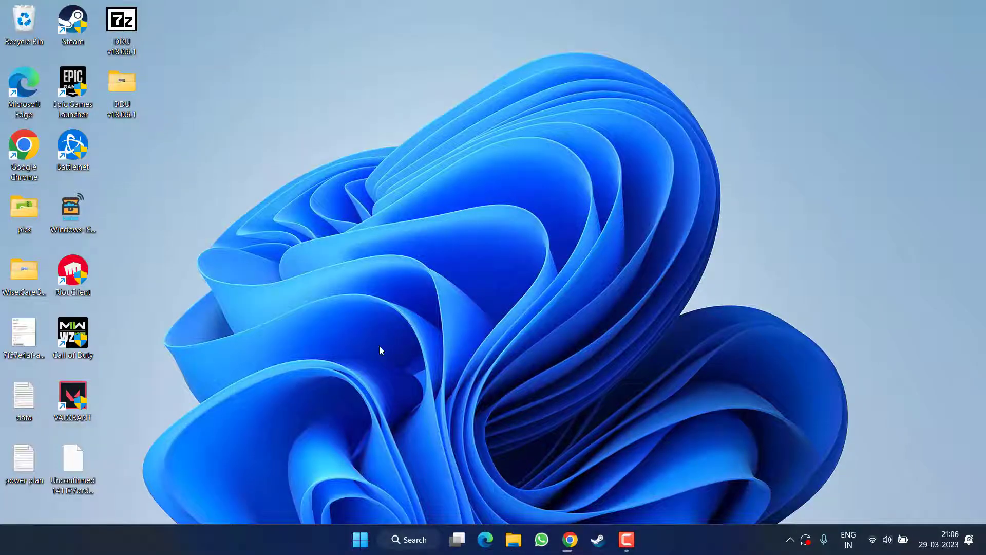
click(567, 538)
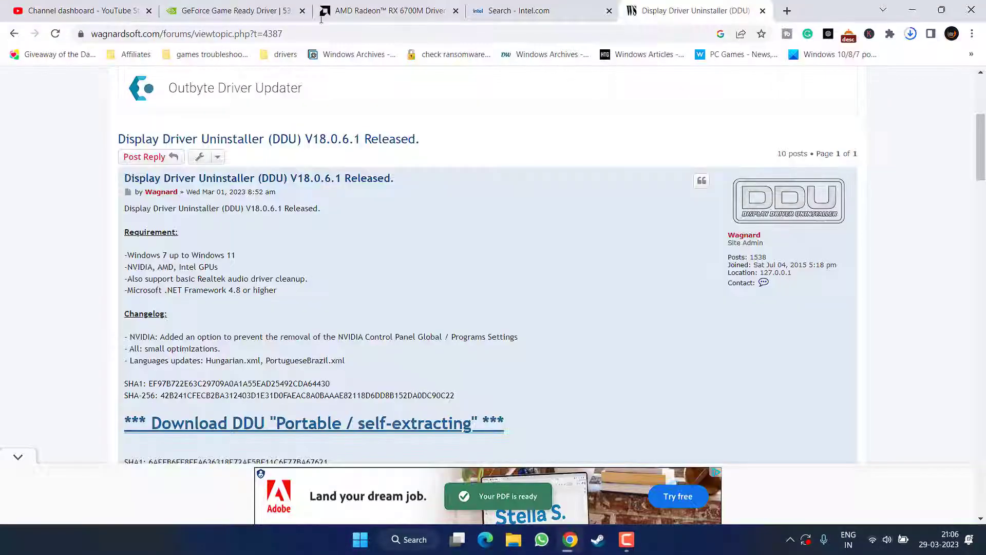
click(247, 10)
click(360, 10)
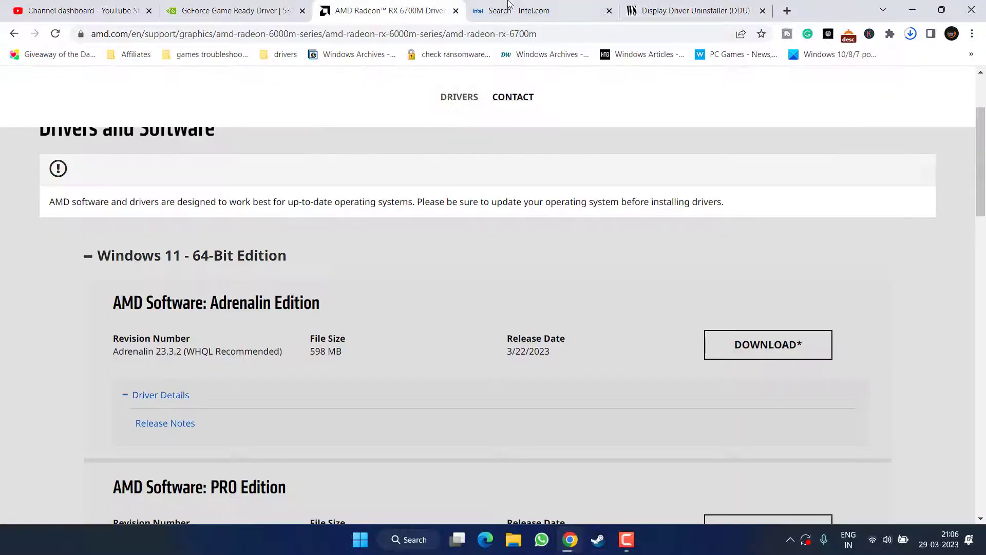
click(509, 7)
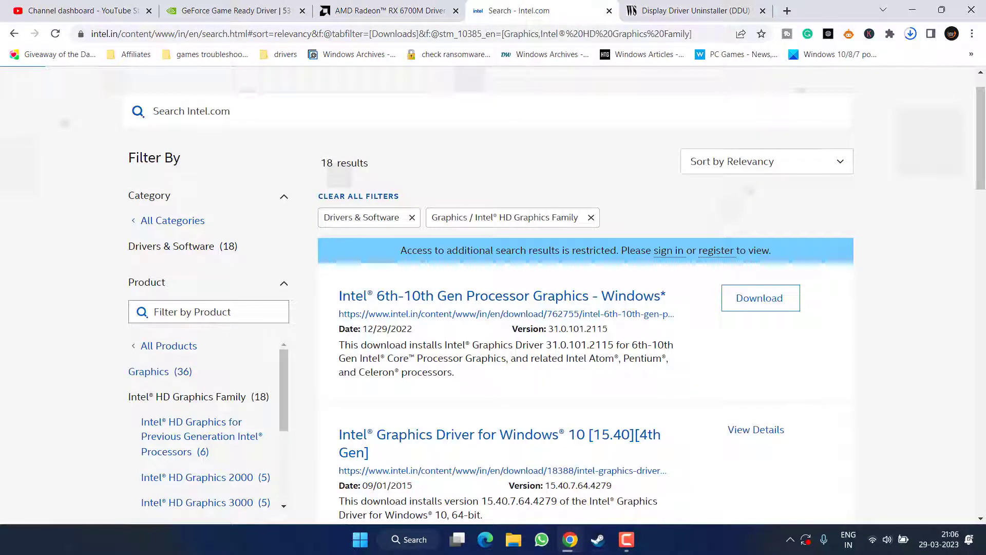
click(910, 33)
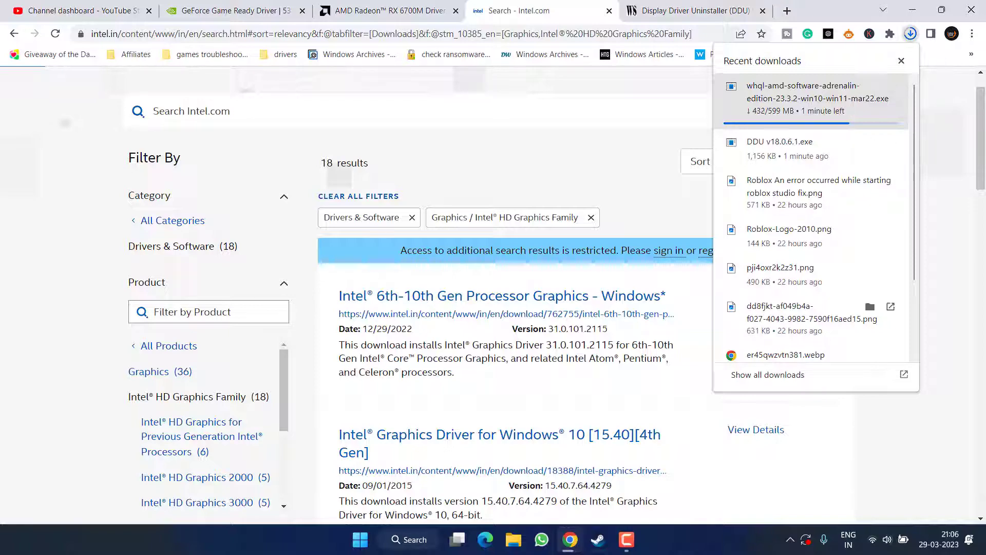
click(912, 12)
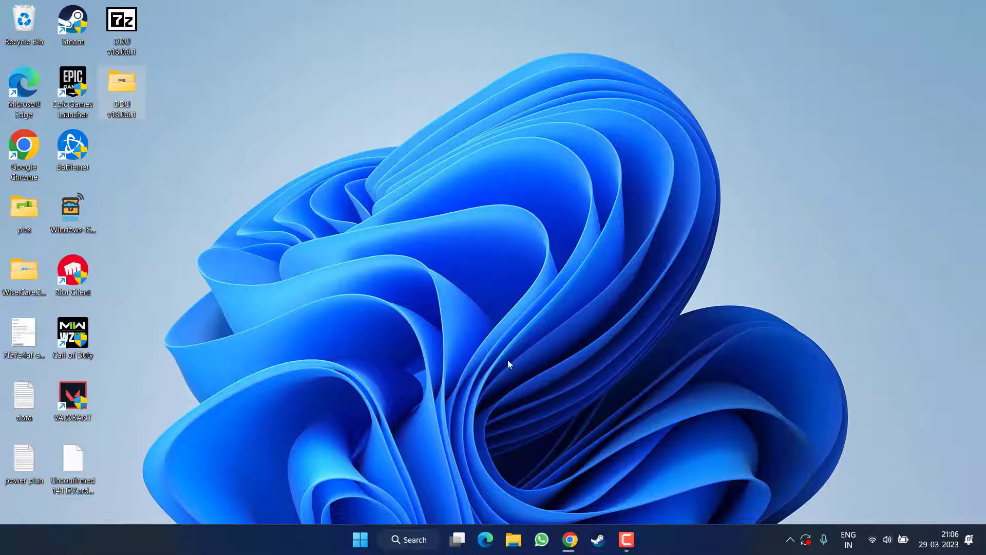
Open the Resident Evil Village demo's Local Files properties in Steam, then close them
click(598, 539)
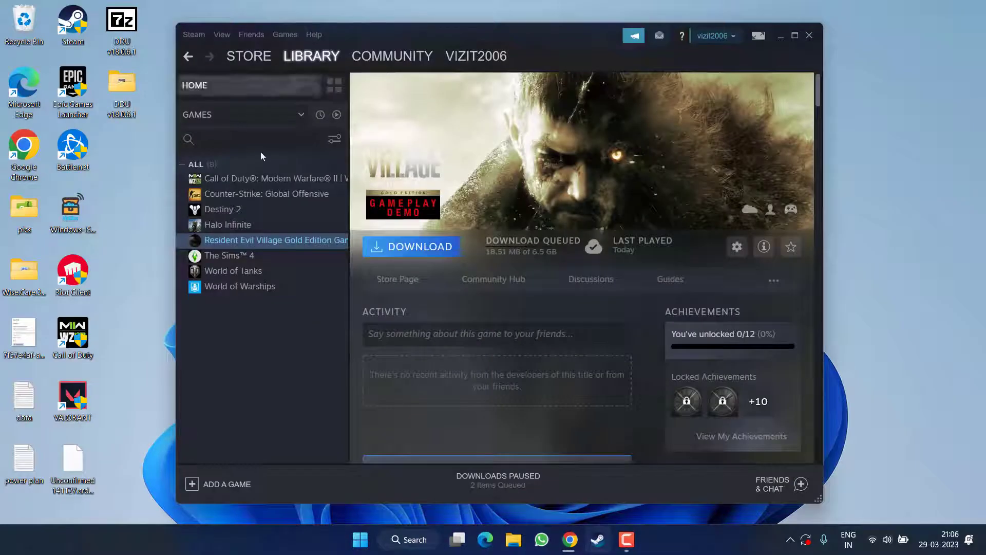
right_click(246, 246)
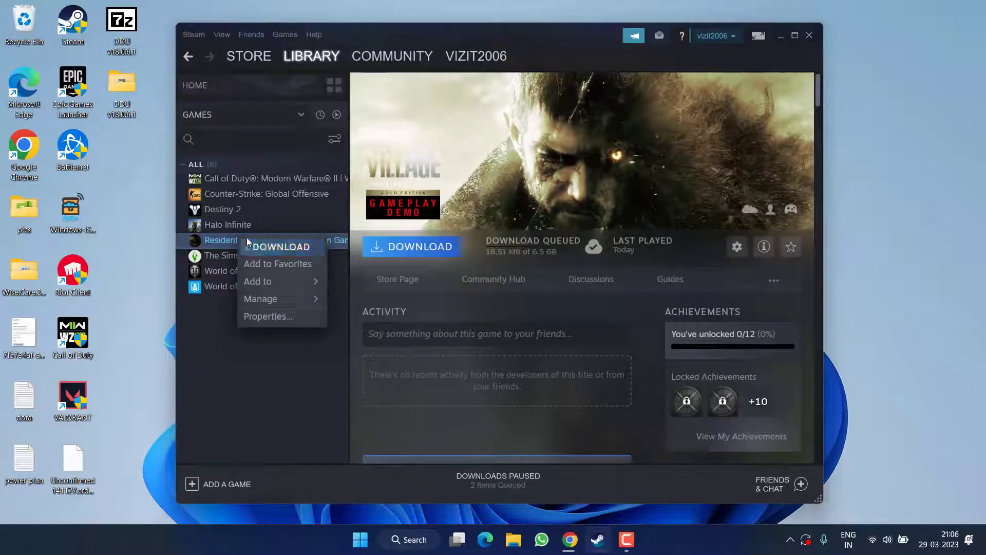
click(276, 316)
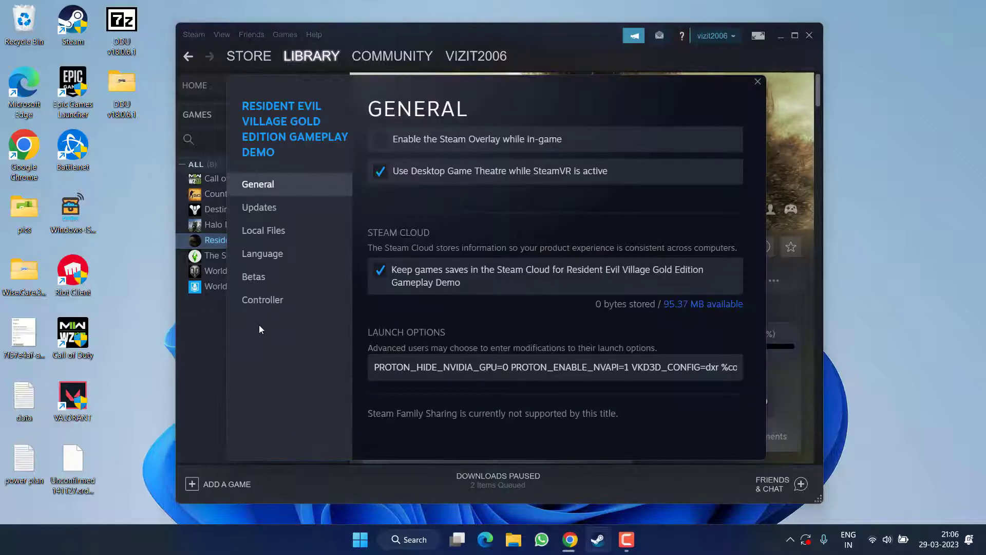
click(274, 235)
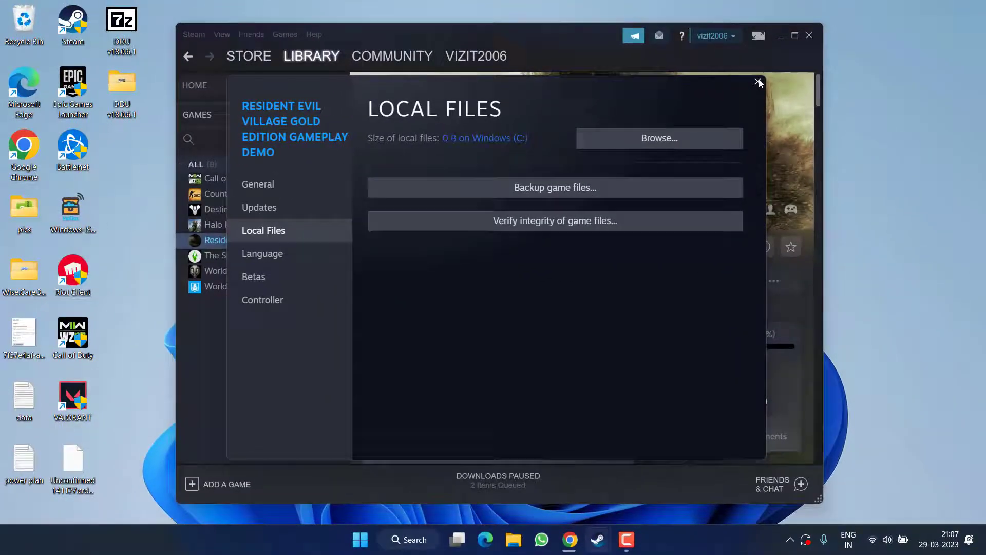
click(758, 82)
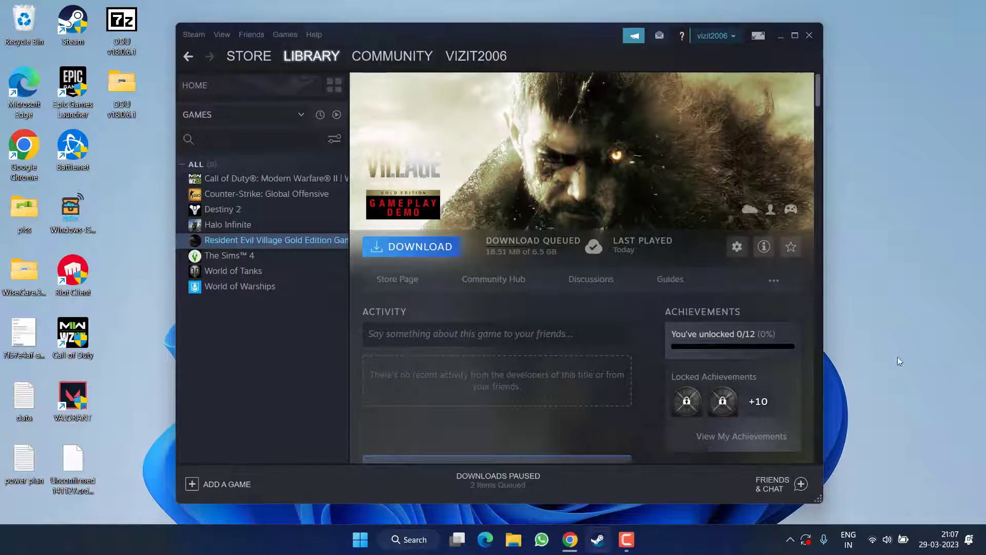
click(808, 37)
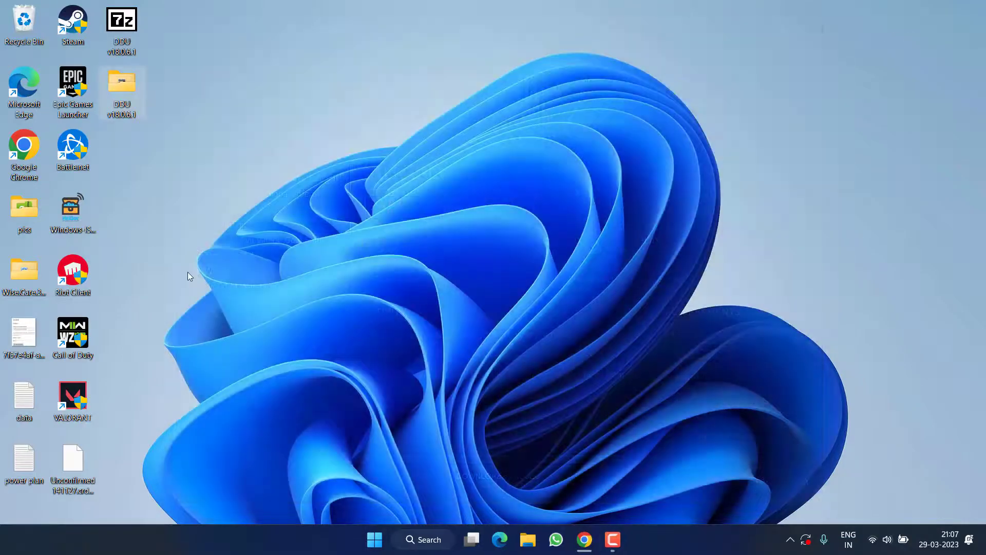
click(374, 539)
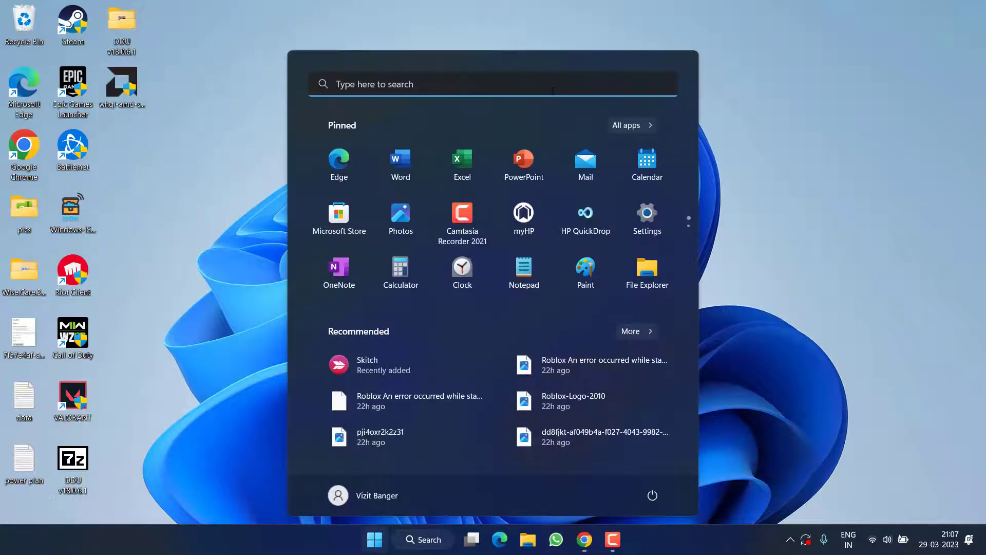
text(dxdiag)
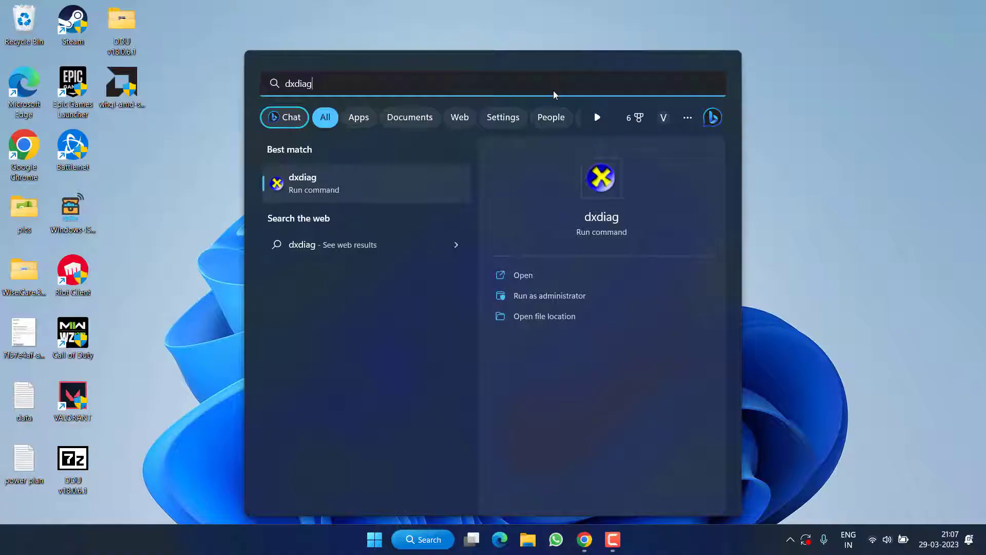
key(Return)
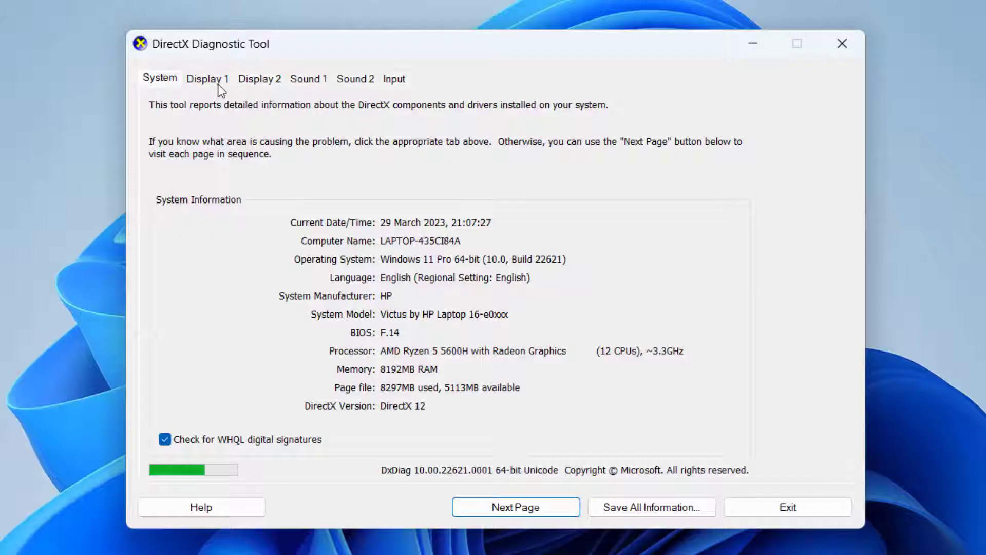
click(195, 81)
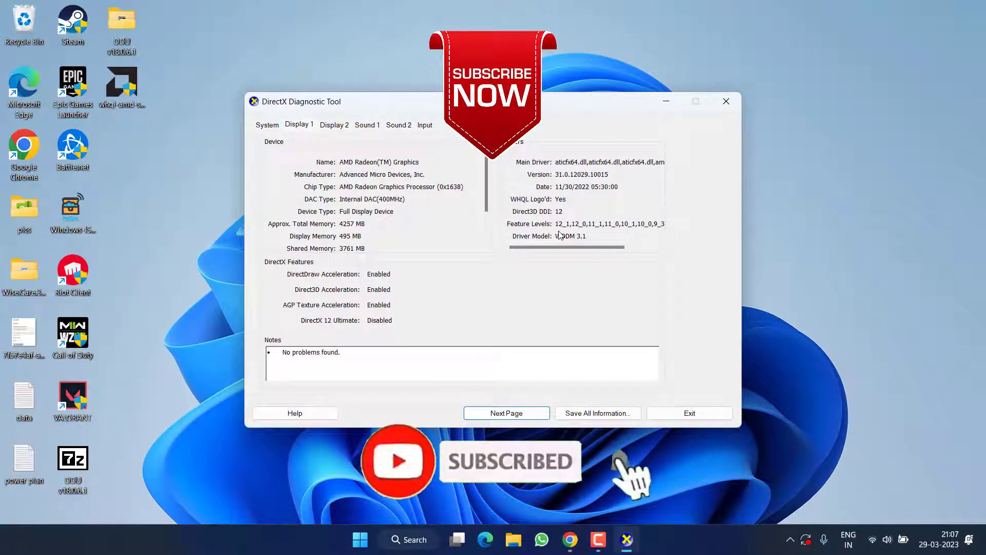
click(715, 414)
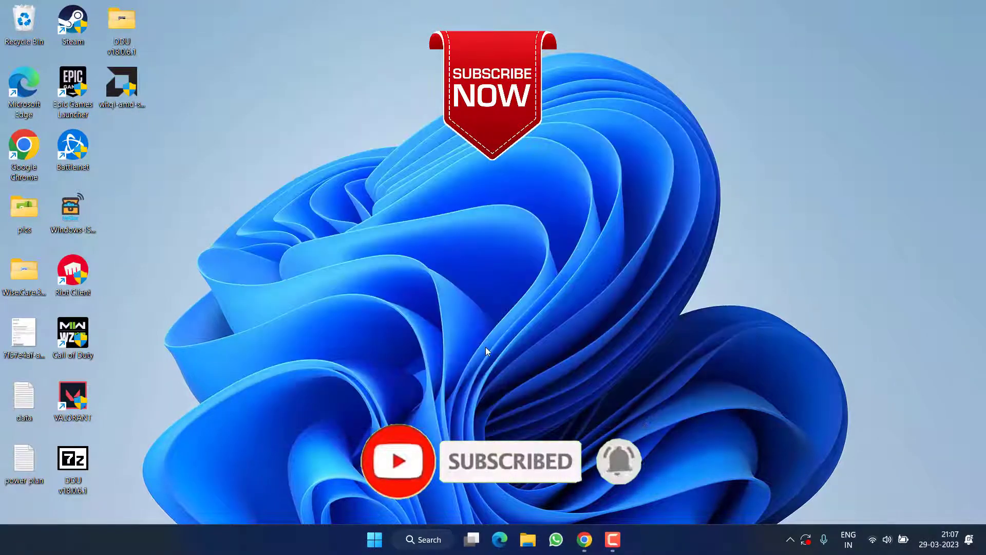